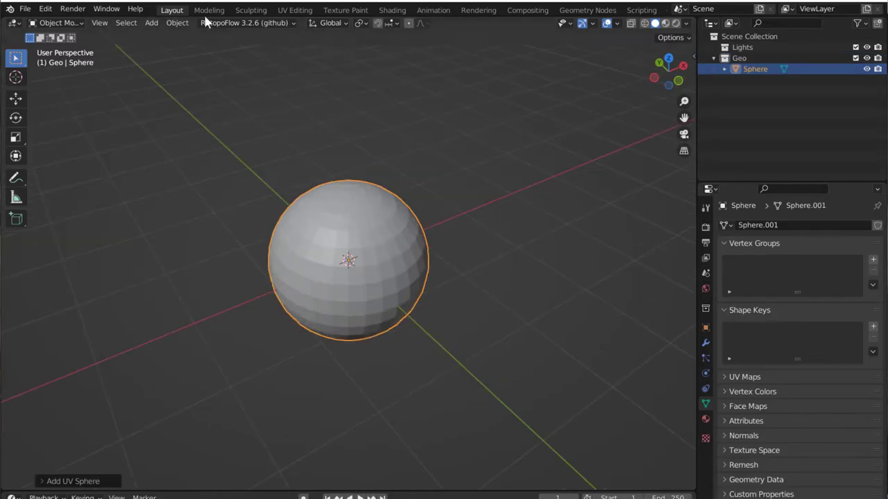
Step: In Sculpt Mode, pull the sphere into horns, bulges and a tall ridge with Snake Hook
click(250, 10)
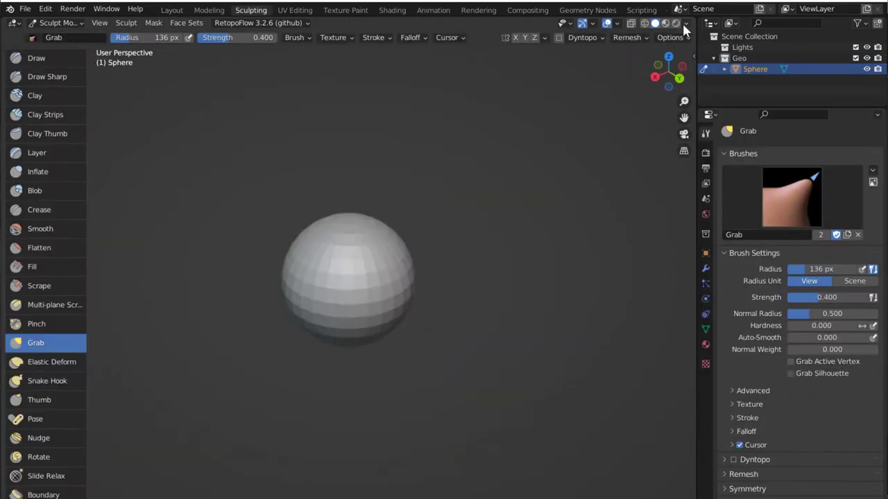
key(c)
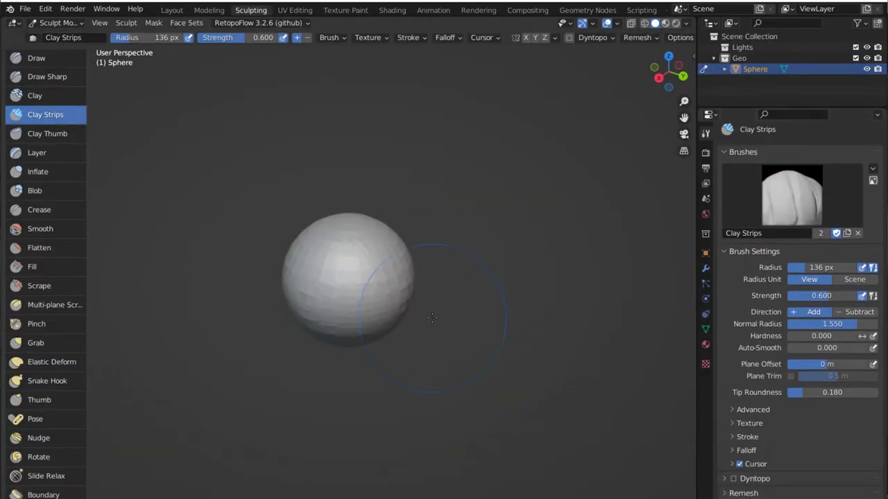
key(k)
mouse_move(397, 264)
mouse_down()
mouse_move(361, 208)
mouse_move(337, 396)
mouse_move(419, 279)
mouse_move(426, 371)
mouse_up()
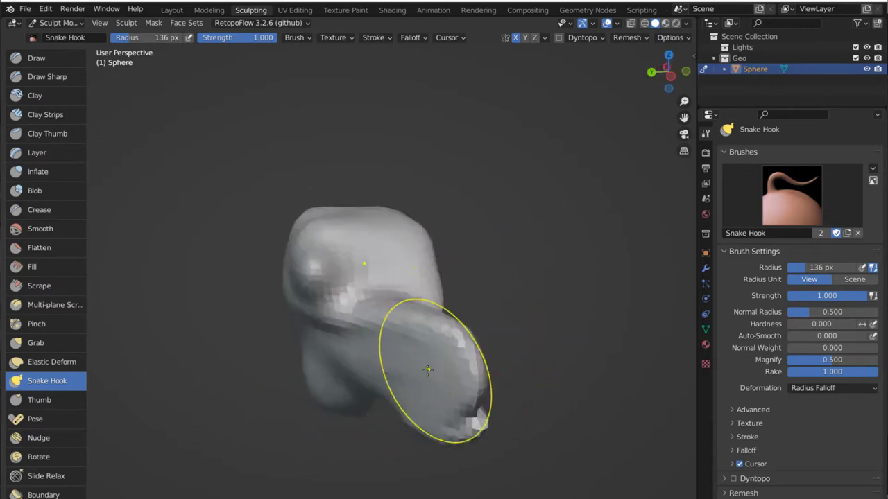
mouse_move(426, 371)
middle_down()
mouse_move(495, 327)
mouse_move(353, 382)
middle_up()
mouse_move(353, 383)
mouse_down()
mouse_move(465, 267)
mouse_move(356, 248)
mouse_up()
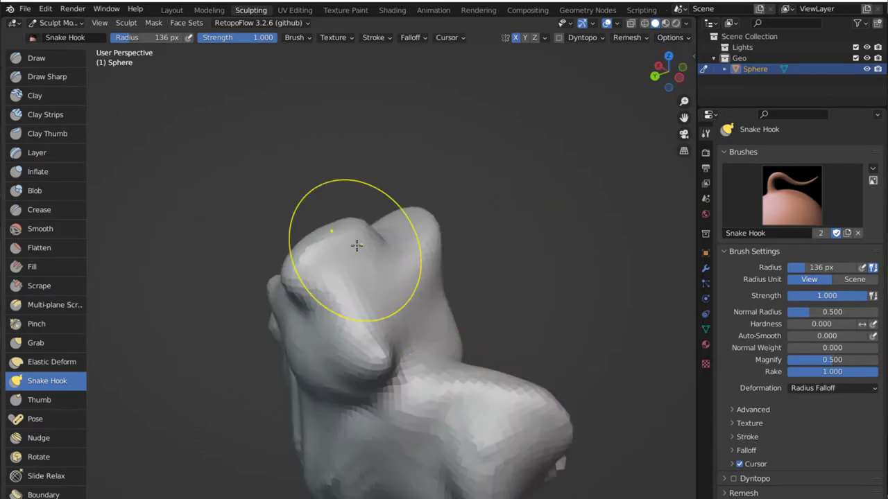
mouse_move(357, 248)
middle_down()
mouse_move(520, 366)
mouse_move(557, 216)
mouse_move(275, 293)
mouse_move(486, 327)
mouse_move(515, 147)
middle_up()
drag(515, 147, 400, 157)
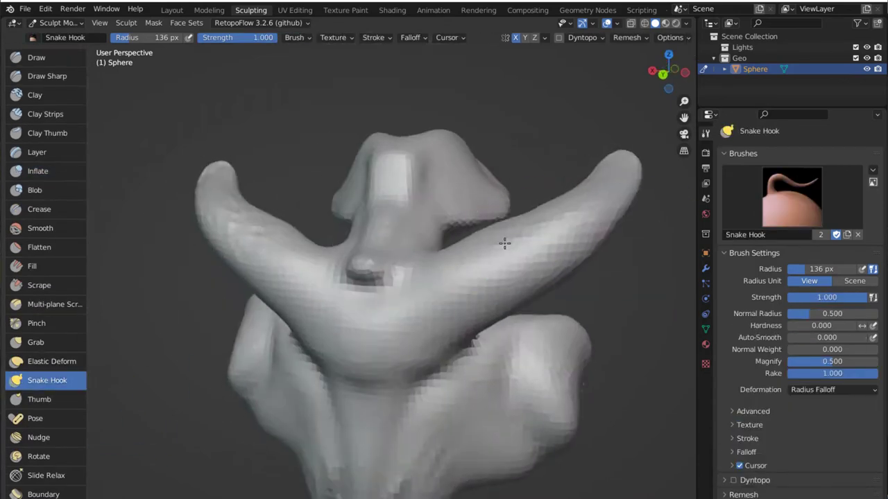
Step: Inspect the horned form from below and the side, then ready the Flatten brush
mouse_move(492, 340)
middle_down()
mouse_move(636, 214)
mouse_move(535, 390)
mouse_move(462, 182)
mouse_move(370, 183)
mouse_move(486, 109)
mouse_move(499, 242)
mouse_move(561, 102)
mouse_move(347, 184)
mouse_move(495, 268)
mouse_move(460, 377)
middle_up()
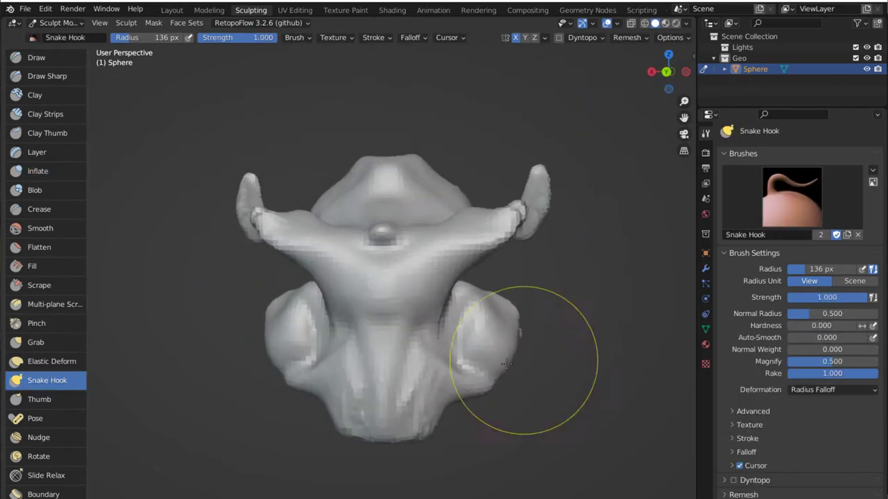
mouse_move(431, 291)
middle_down()
mouse_move(335, 253)
mouse_move(388, 289)
mouse_move(389, 235)
mouse_move(293, 299)
mouse_move(526, 329)
middle_up()
mouse_move(450, 277)
middle_down()
mouse_move(469, 357)
mouse_move(408, 310)
middle_up()
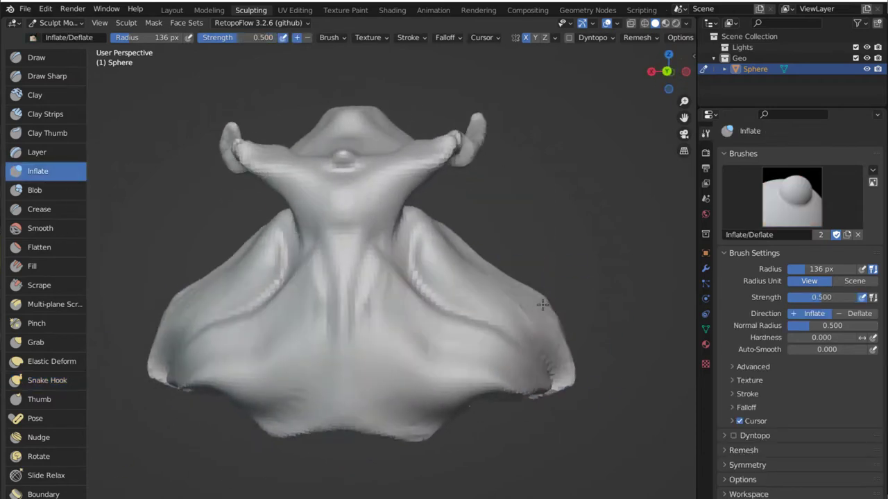
mouse_move(386, 478)
middle_down()
mouse_move(307, 460)
mouse_move(327, 326)
mouse_move(476, 285)
mouse_move(437, 327)
mouse_move(436, 192)
mouse_move(404, 202)
mouse_move(485, 208)
mouse_move(519, 263)
mouse_move(535, 233)
mouse_move(476, 277)
mouse_move(436, 200)
middle_up()
key(g)
key(shift+t)
Step: Return to the Layout workspace and orbit to an angled view of the sculpt
click(52, 362)
click(171, 9)
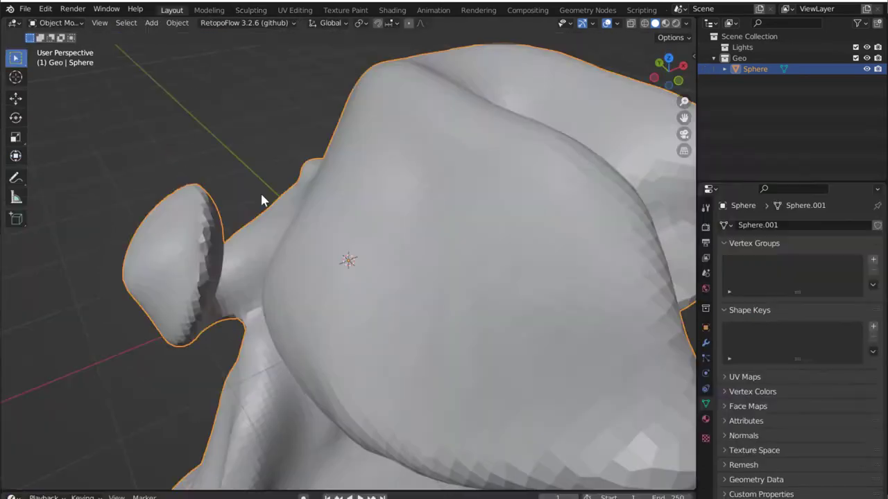
scroll(263, 198, down, 5)
mouse_move(658, 253)
middle_down()
mouse_move(484, 289)
mouse_move(271, 198)
mouse_move(228, 242)
mouse_move(630, 262)
middle_up()
mouse_move(652, 170)
middle_down()
mouse_move(617, 312)
mouse_move(521, 264)
middle_up()
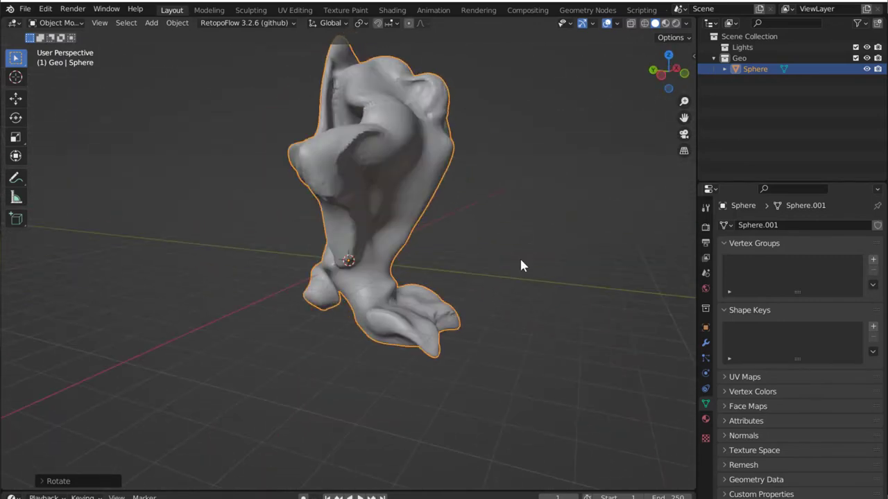
Step: Add a UV sphere overlapping the sculpt and scale it up as the skull
key(shift+a)
click(459, 245)
key(s)
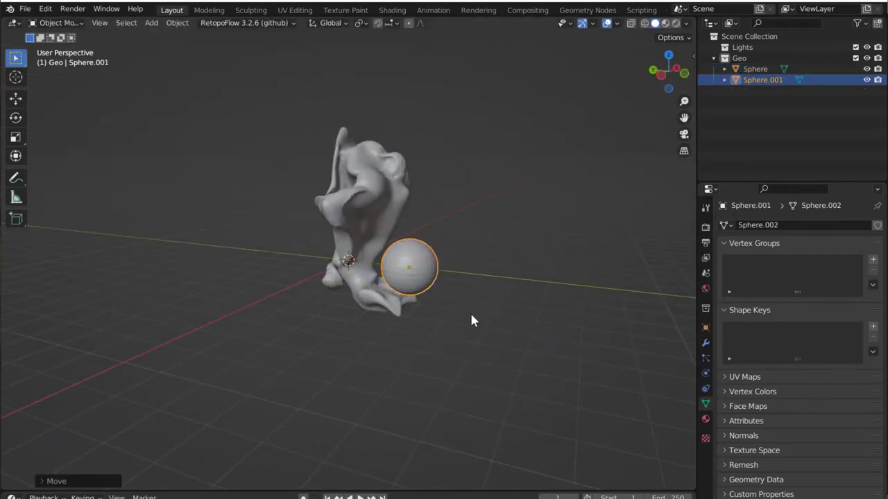
click(579, 250)
mouse_move(579, 249)
middle_down()
mouse_move(538, 298)
mouse_move(605, 314)
middle_up()
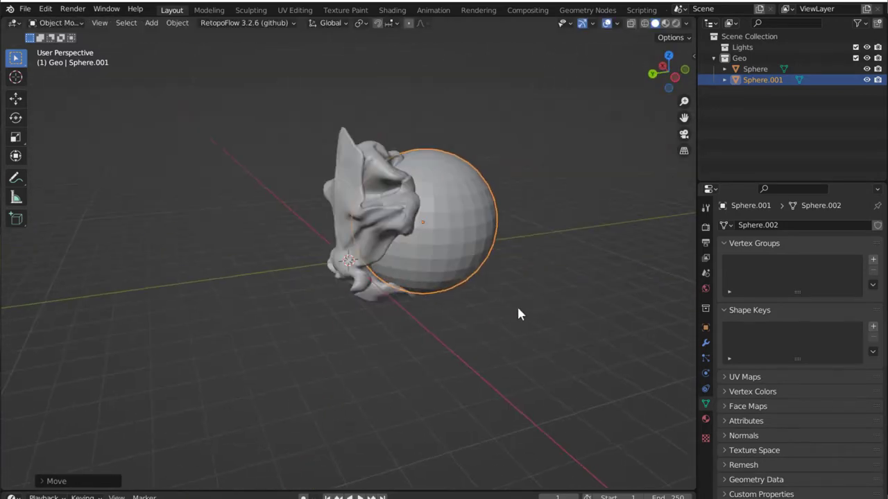
Step: Join the sphere into the sculpt with Ctrl+J and return to Sculpting with wireframe shown
ctrl+click(756, 69)
right_click(765, 68)
key(ctrl+j)
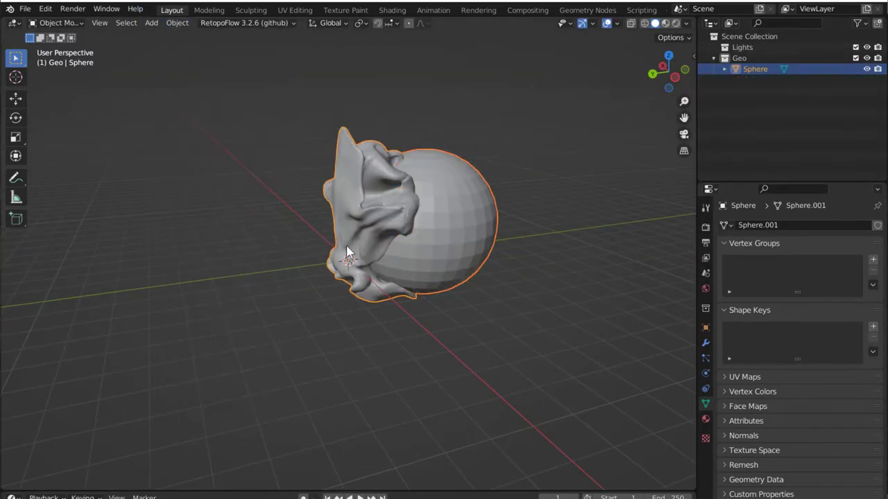
click(251, 10)
mouse_move(389, 208)
middle_down()
mouse_move(460, 264)
mouse_move(538, 345)
mouse_move(372, 268)
middle_up()
key(shift+alt+z)
key(shift+t)
Step: Set the voxel size and remesh the merged sculpt into one surface
key(r)
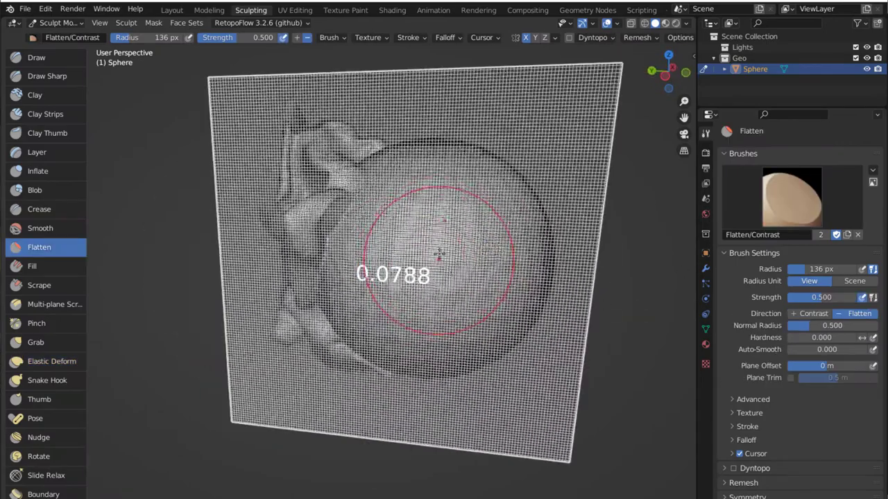
click(381, 299)
key(g)
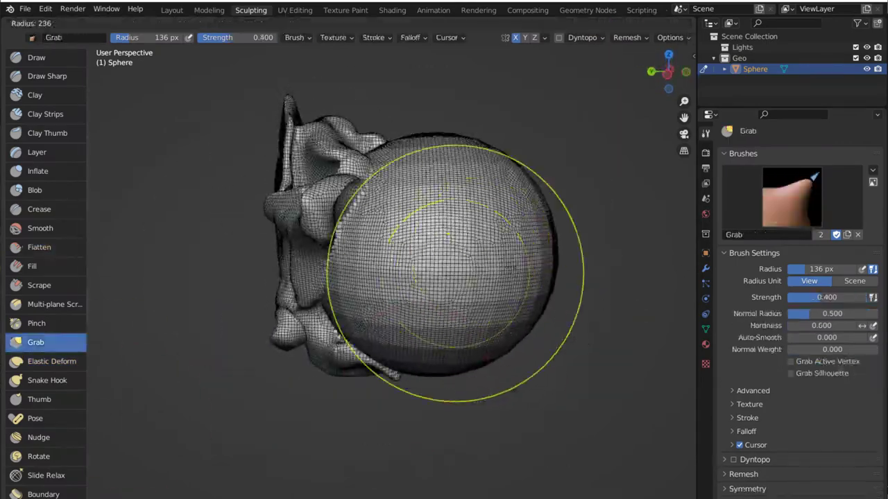
key(r)
Step: Pull the head toward the lower left with Grab and Snake Hook, undoing and redoing chin strokes
click(377, 249)
mouse_move(376, 249)
middle_down()
mouse_move(581, 331)
mouse_move(416, 298)
mouse_move(497, 224)
middle_up()
drag(498, 224, 435, 313)
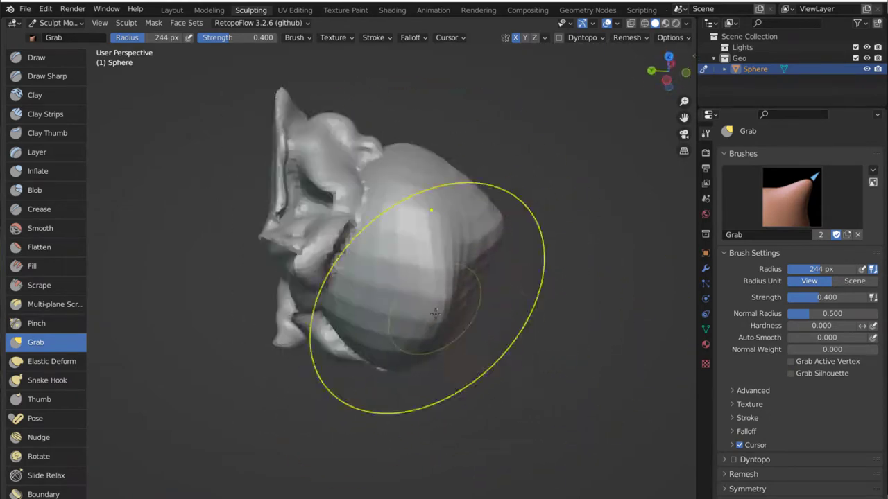
mouse_move(386, 203)
middle_down()
mouse_move(447, 257)
mouse_move(415, 318)
middle_up()
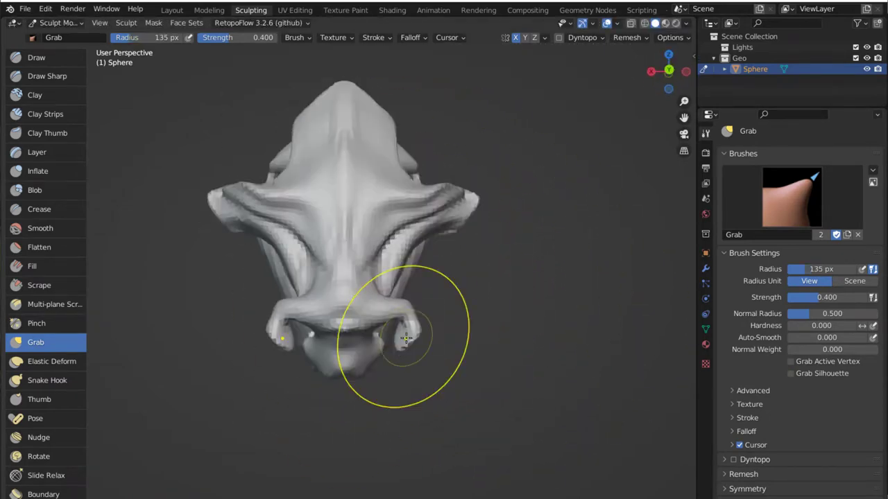
key(ctrl+z)
key(ctrl+z)
key(k)
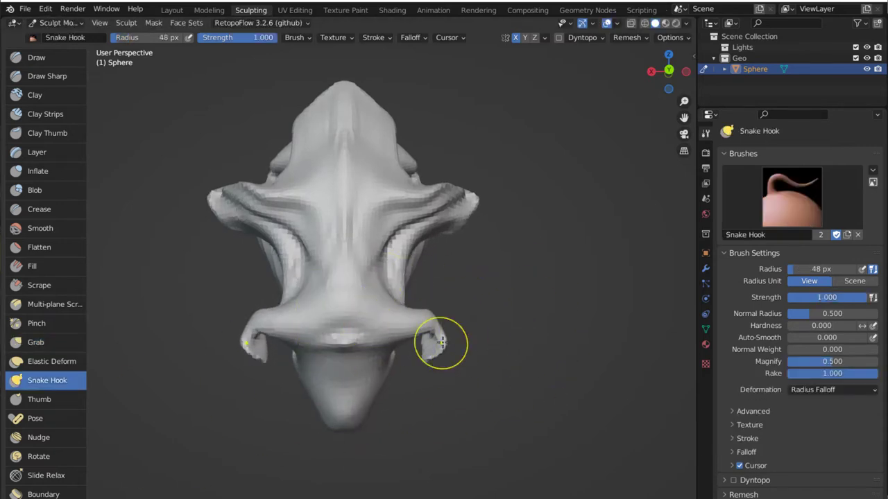
key(ctrl+z)
key(ctrl+shift+z)
Step: Refine the head with Inflate and Clay Strips, undoing stray strokes, and review it from the front
click(37, 171)
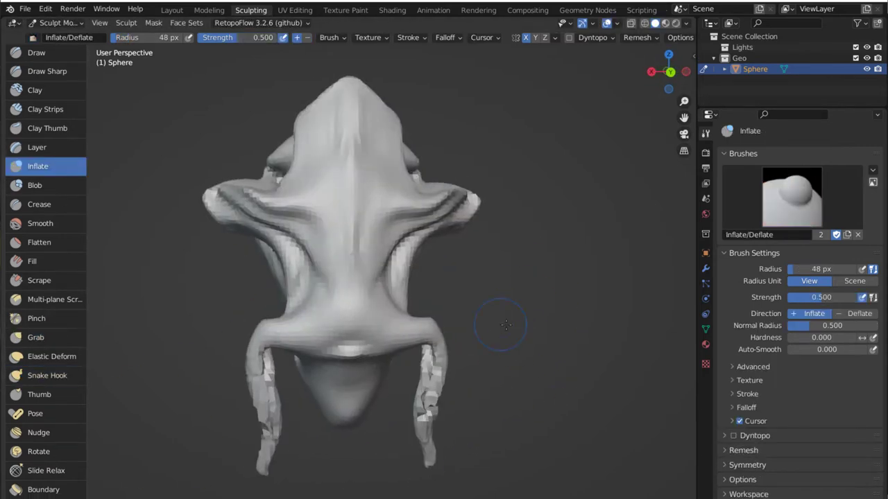
key(c)
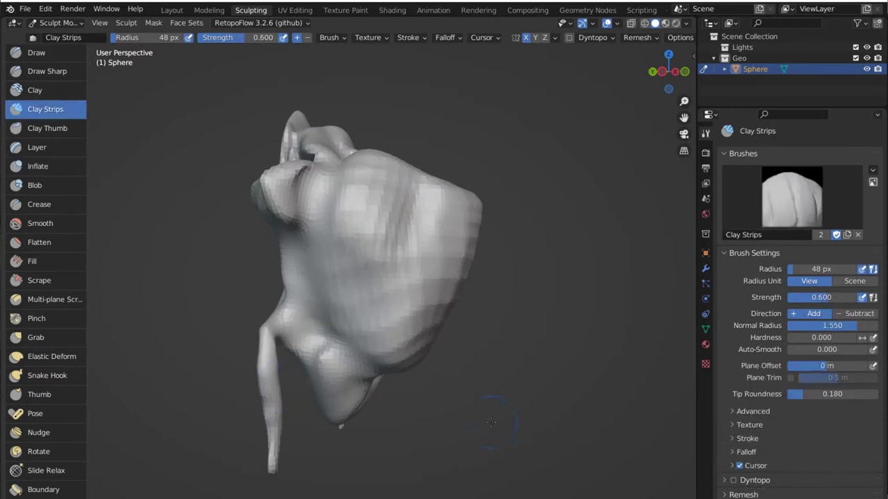
key(ctrl+z)
key(ctrl+z)
key(ctrl+z)
key(ctrl+z)
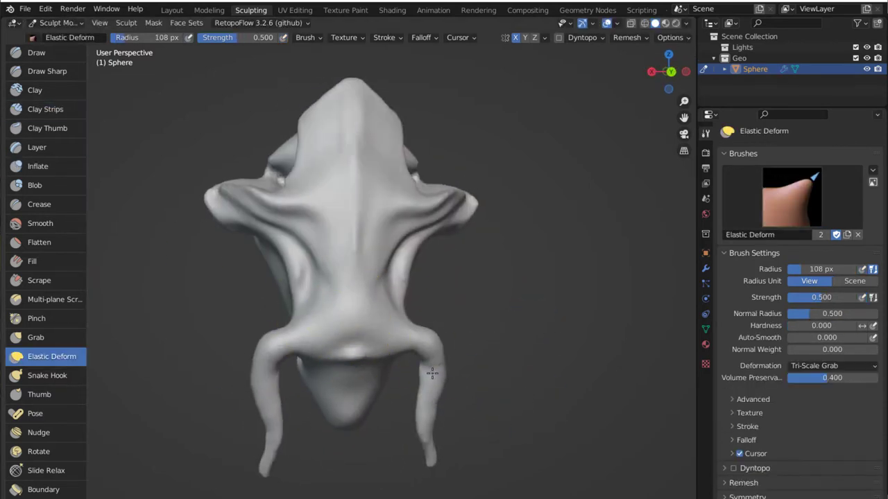
key(ctrl+z)
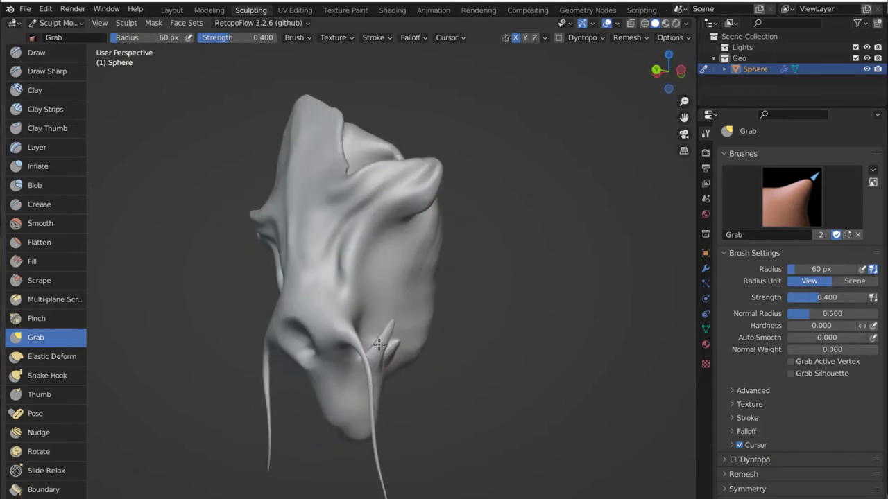
mouse_move(379, 345)
middle_down()
mouse_move(292, 333)
mouse_move(369, 371)
middle_up()
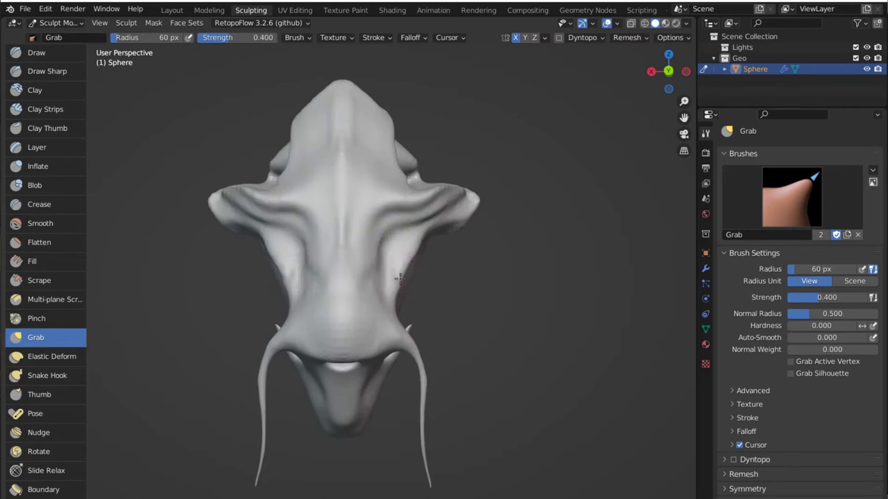
mouse_move(405, 269)
middle_down()
mouse_move(388, 298)
mouse_move(407, 317)
mouse_move(451, 283)
middle_up()
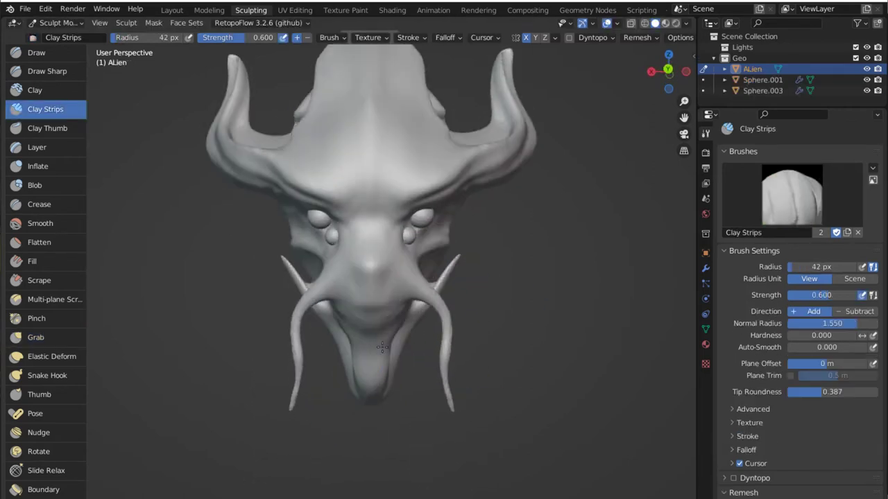
click(47, 71)
Step: Build a clay ridge up the alien's nose with Clay Strips
scroll(407, 274, up, 2)
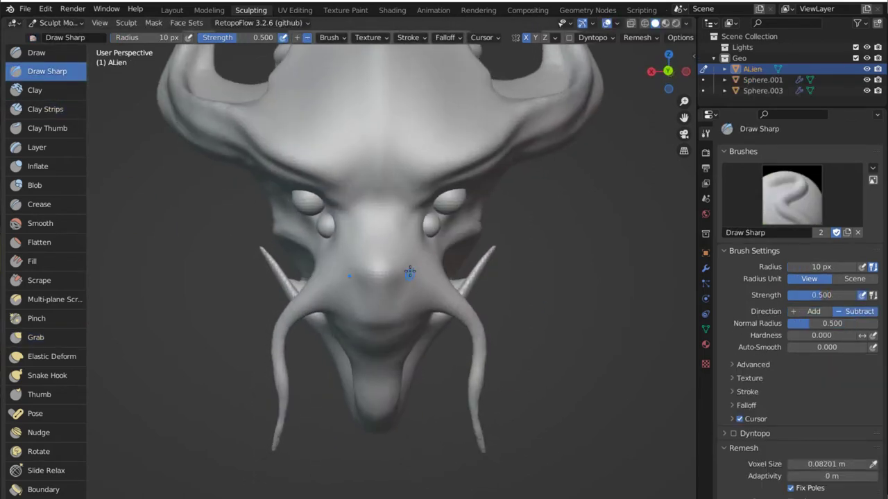
scroll(403, 280, up, 2)
key(c)
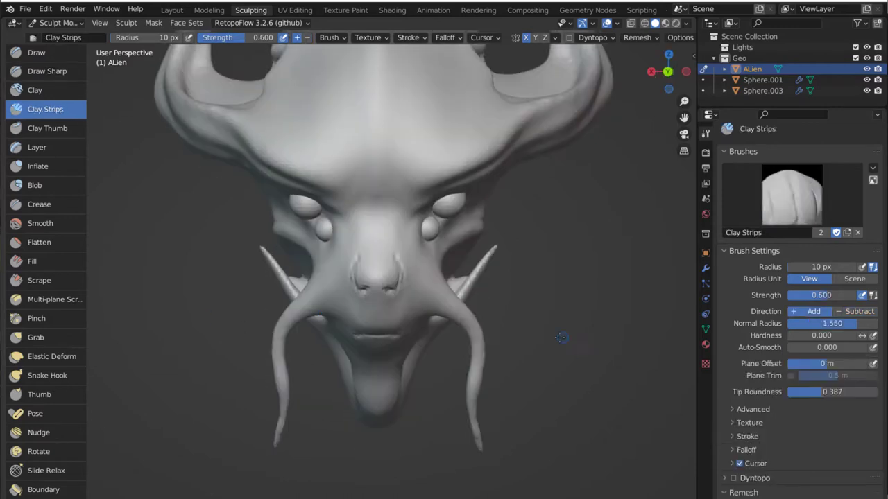
drag(382, 271, 447, 290)
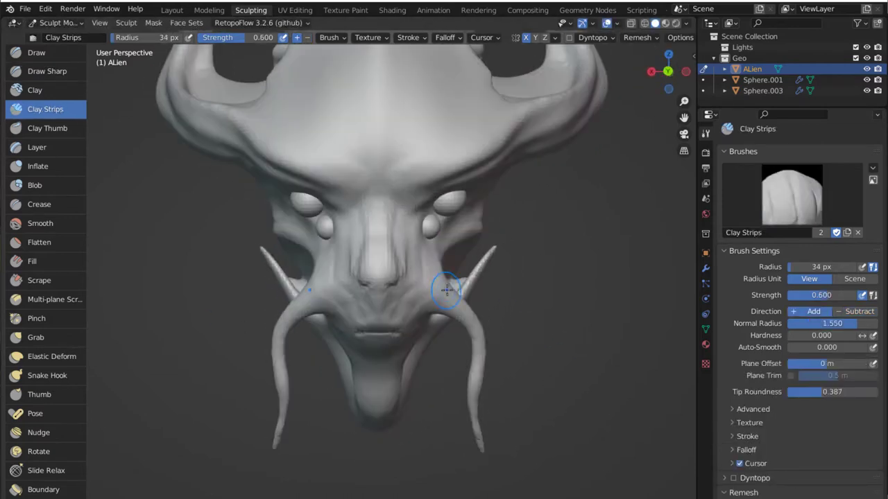
mouse_move(398, 187)
middle_down()
mouse_move(405, 279)
mouse_move(388, 288)
mouse_move(403, 287)
mouse_move(394, 233)
middle_up()
Step: Shape the cheeks with Grab and place the round bumps across the forehead
key(g)
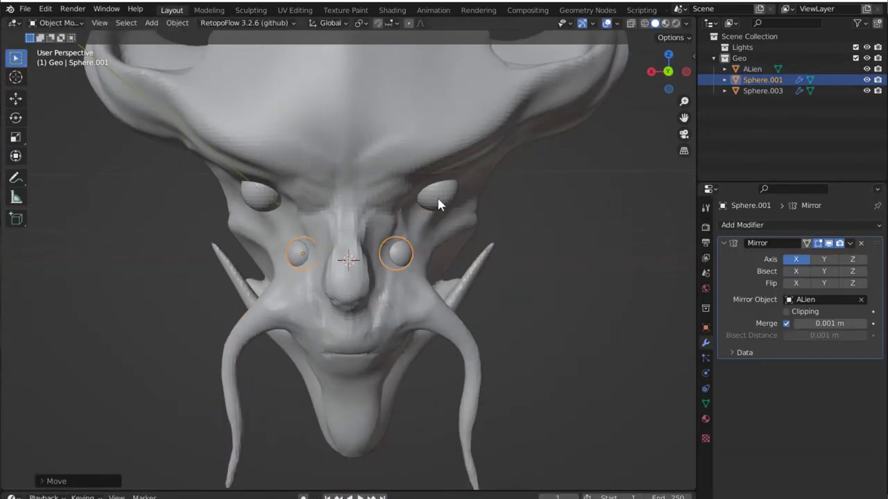
mouse_move(438, 205)
middle_down()
mouse_move(480, 266)
mouse_move(416, 263)
mouse_move(354, 314)
middle_up()
key(g)
click(417, 264)
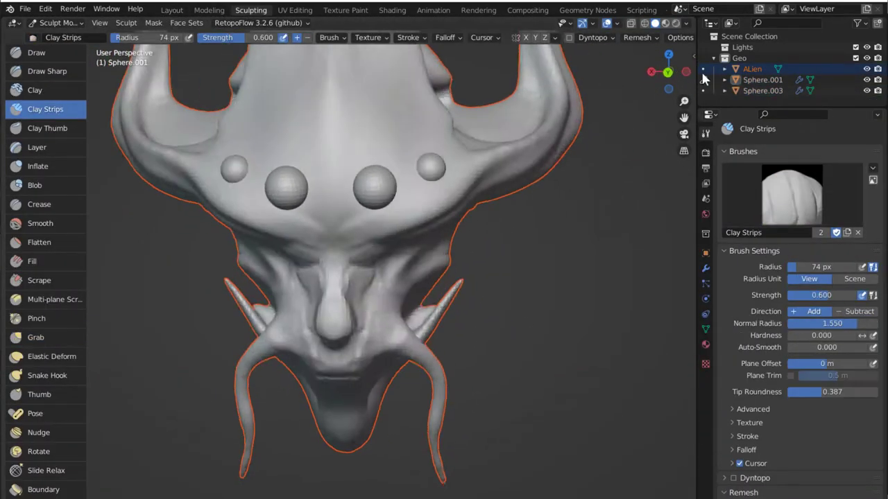
middle_drag(397, 280, 426, 363)
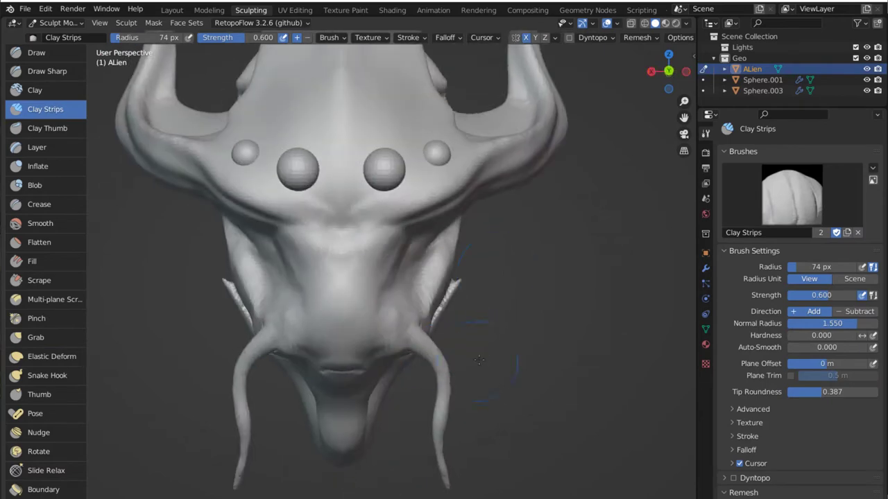
scroll(478, 360, down, 3)
key(g)
mouse_move(298, 287)
middle_down()
mouse_move(370, 322)
mouse_move(353, 336)
mouse_move(334, 315)
middle_up()
key(c)
mouse_move(372, 384)
middle_down()
mouse_move(396, 298)
mouse_move(311, 298)
mouse_move(342, 295)
mouse_move(319, 290)
mouse_move(345, 298)
middle_up()
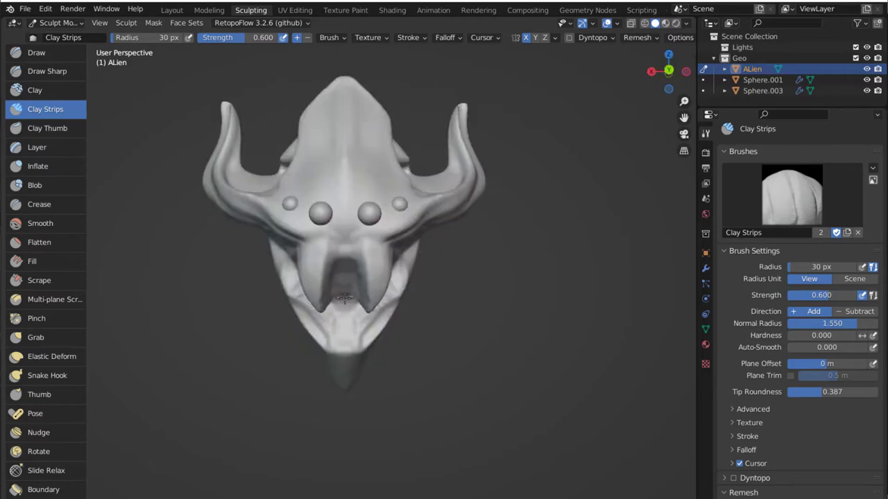
Step: Reshape the jaw plates with Grab and Snake Hook, then build and carve ridges with Clay Strips and Draw Sharp
mouse_move(382, 274)
middle_down()
mouse_move(307, 317)
mouse_move(438, 327)
middle_up()
key(g)
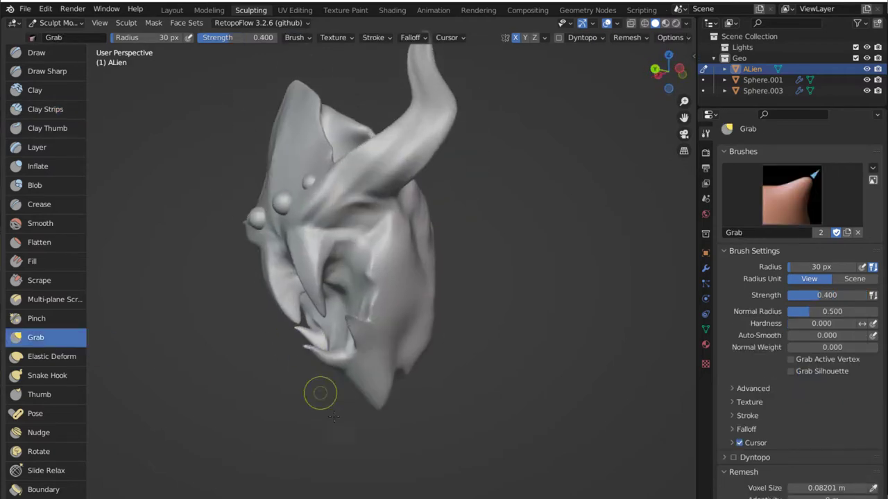
middle_drag(321, 393, 389, 357)
key(k)
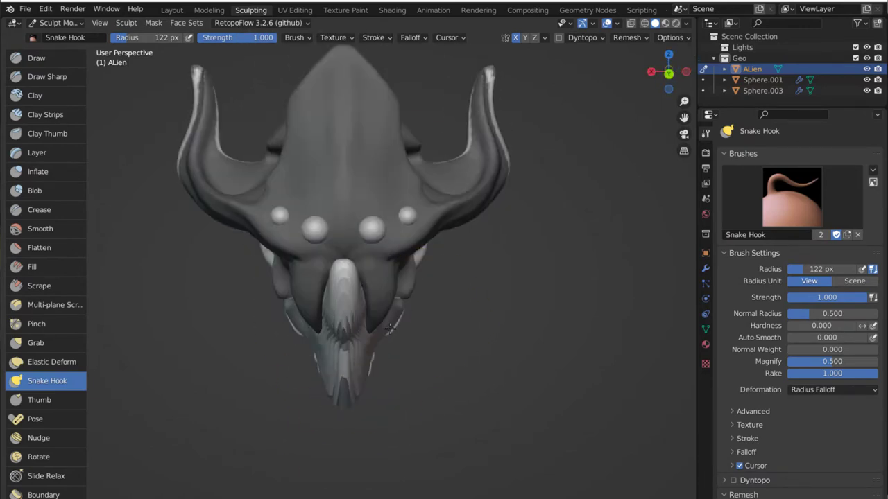
middle_drag(490, 308, 492, 289)
key(c)
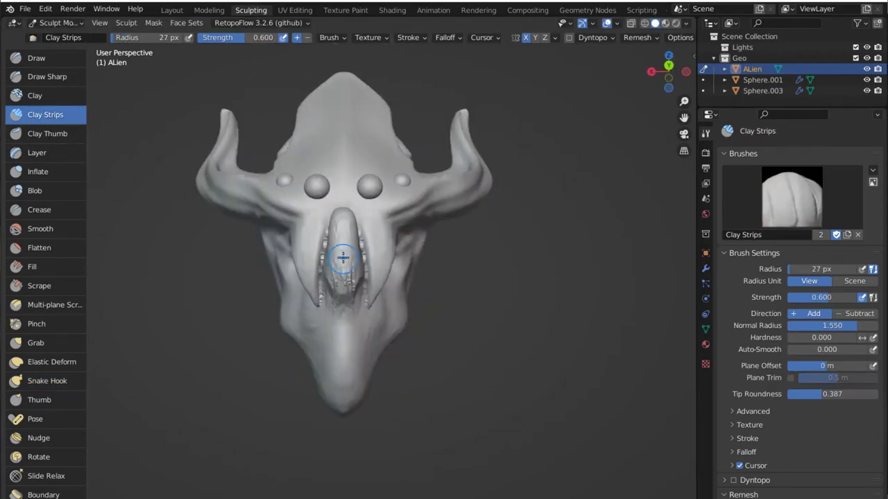
key(shift+x)
middle_drag(376, 314, 350, 323)
middle_drag(410, 318, 370, 349)
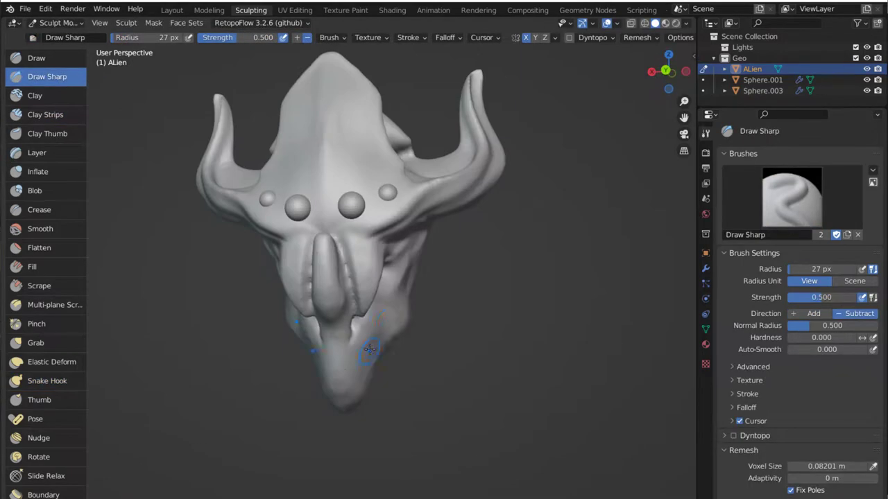
Step: Sculpt ridged detail around the tongue with a 13 px brush, then pull the pointed crown toward a dome
key(c)
middle_drag(269, 52, 340, 313)
key(g)
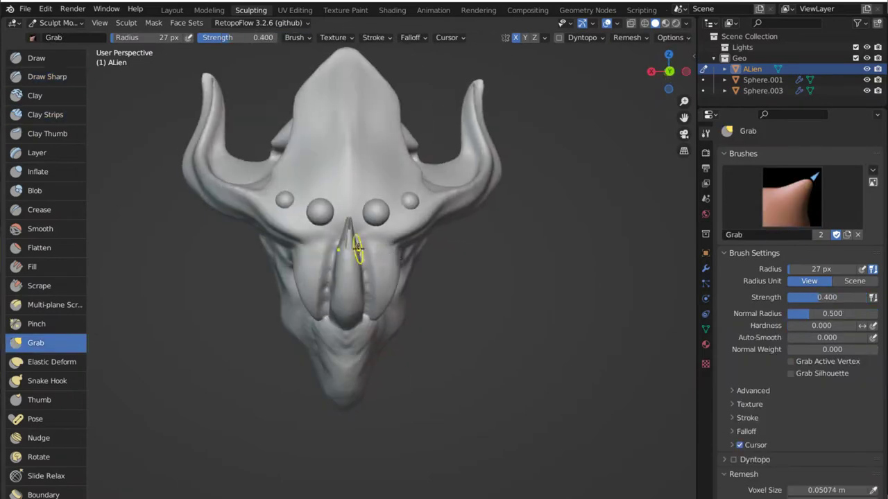
key(c)
middle_drag(358, 250, 320, 283)
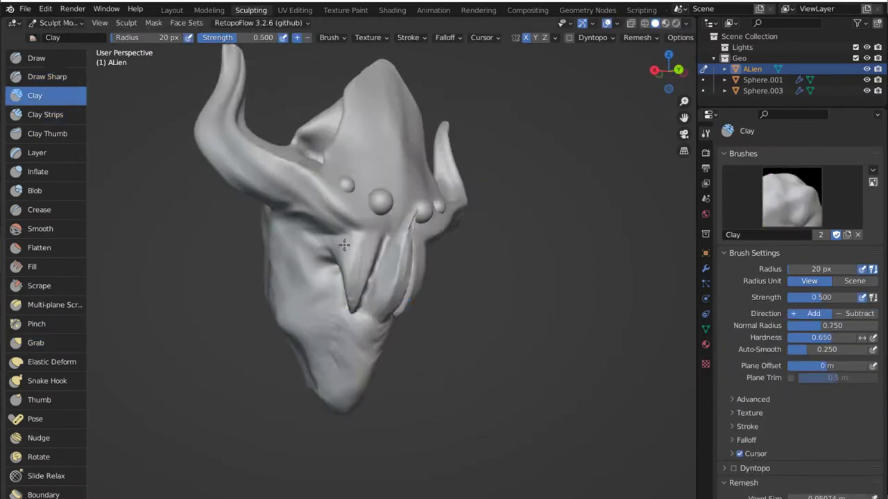
click(362, 277)
mouse_move(362, 278)
middle_down()
mouse_move(258, 199)
mouse_move(347, 192)
mouse_move(377, 228)
mouse_move(379, 277)
mouse_move(357, 260)
mouse_move(353, 273)
mouse_move(399, 312)
mouse_move(423, 139)
middle_up()
key(x)
scroll(399, 312, down, 3)
key(g)
mouse_move(356, 73)
middle_down()
mouse_move(425, 149)
mouse_move(356, 155)
mouse_move(427, 189)
middle_up()
mouse_move(400, 220)
middle_down()
mouse_move(293, 222)
mouse_move(353, 143)
middle_up()
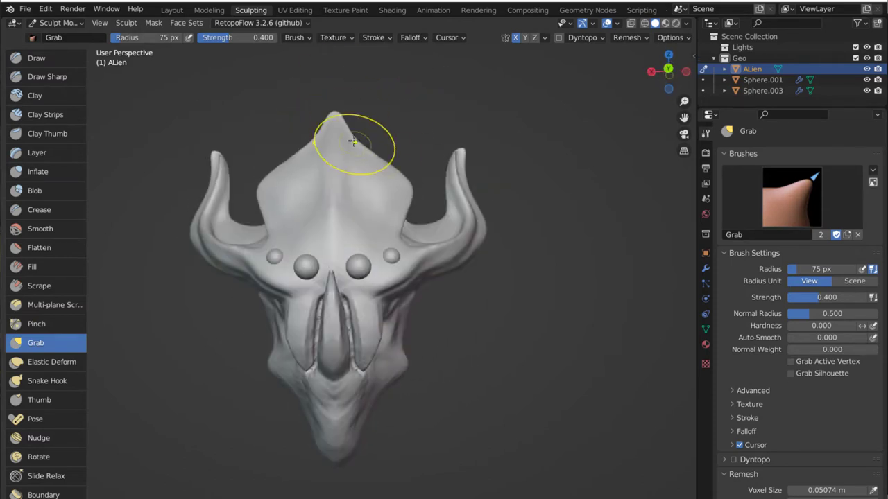
Step: Keep rounding off the top of the head and build up clay strips on the face
drag(353, 143, 362, 120)
middle_drag(421, 158, 139, 178)
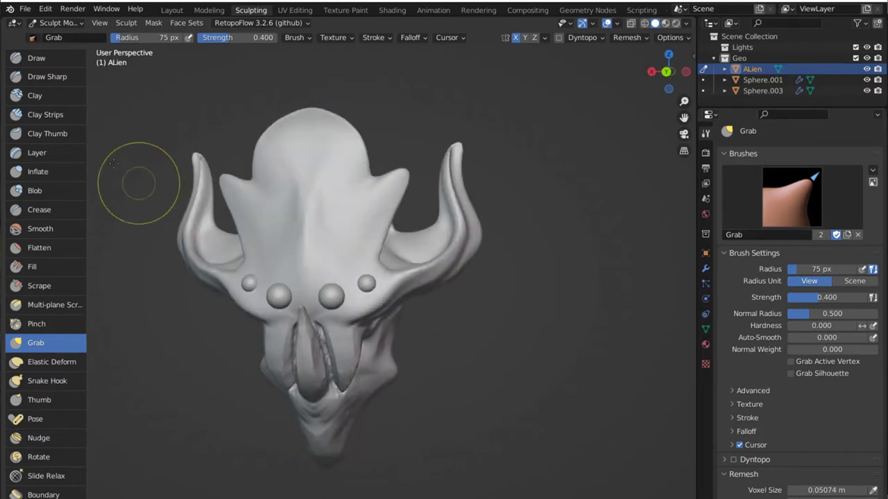
key(x)
middle_drag(406, 203, 413, 258)
key(c)
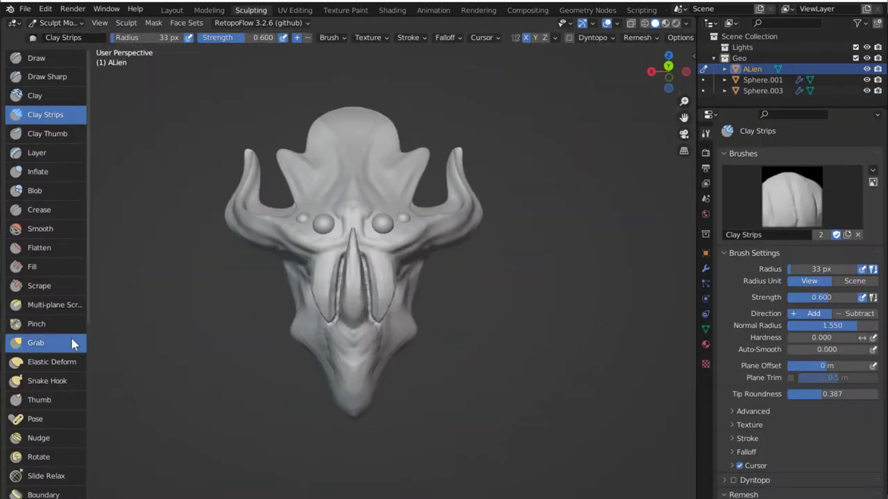
click(72, 344)
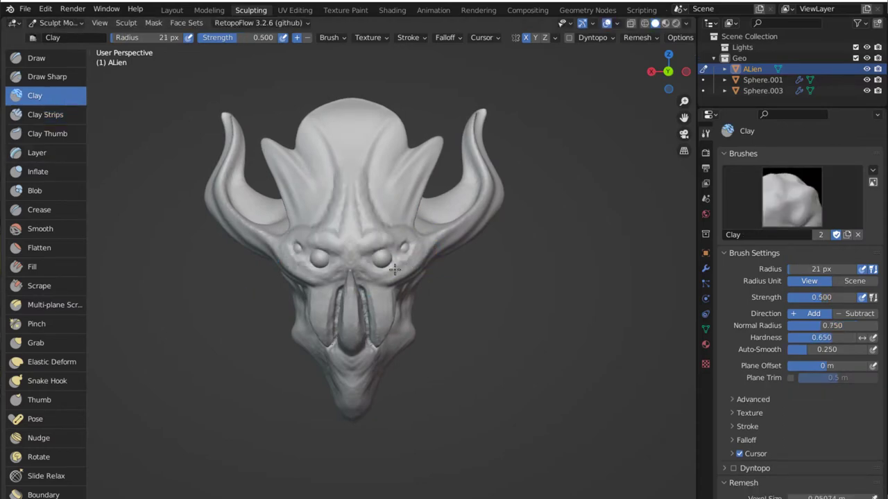
scroll(395, 270, up, 3)
Step: Pull the brow ridge down over the eyes, carve it with Draw Sharp, and enlarge the Grab brush to 60 px
key(g)
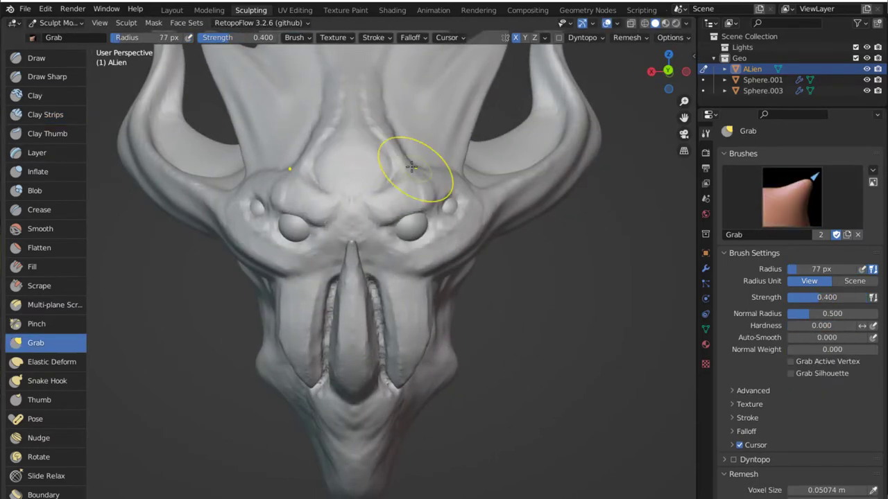
mouse_move(412, 166)
middle_down()
mouse_move(367, 210)
mouse_move(268, 224)
mouse_move(433, 249)
middle_up()
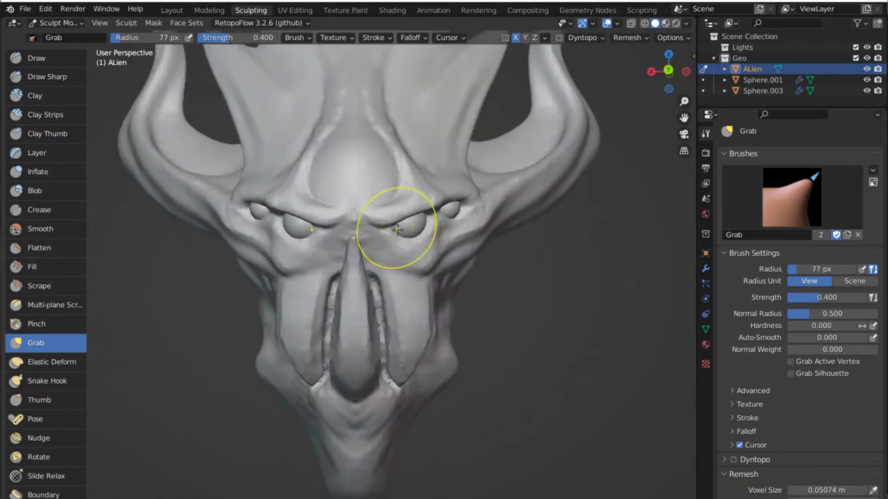
mouse_move(396, 217)
middle_down()
mouse_move(417, 267)
mouse_move(342, 309)
mouse_move(433, 242)
middle_up()
key(shift+x)
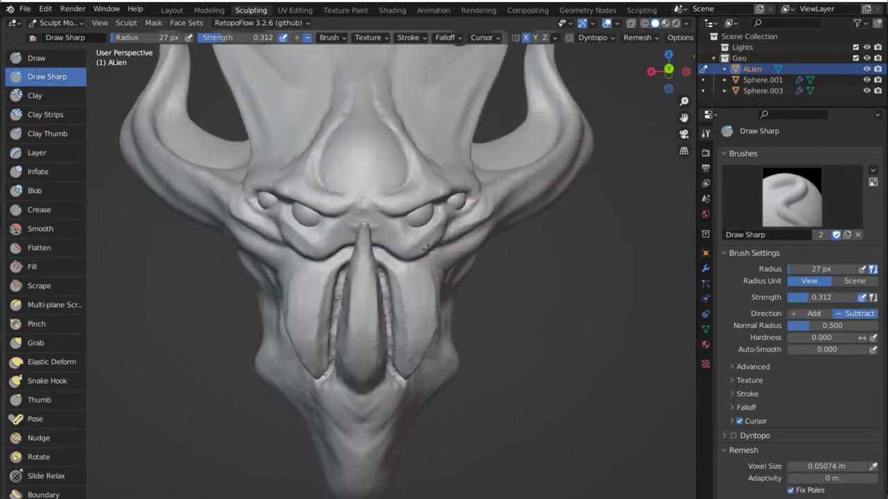
key(g)
key(f)
click(389, 224)
middle_drag(389, 225, 392, 267)
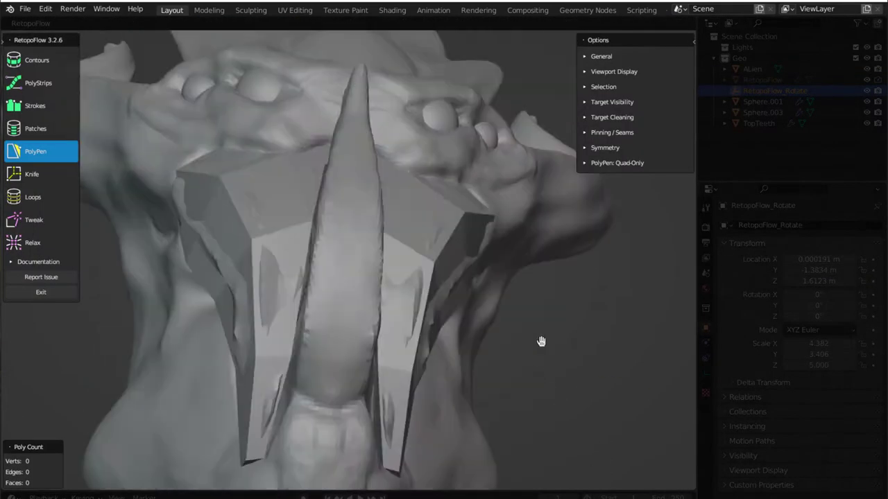
Step: Commit the next quad on the low-poly fang with PolyPen and orbit to inspect the new faces
click(343, 86)
middle_drag(352, 128, 450, 258)
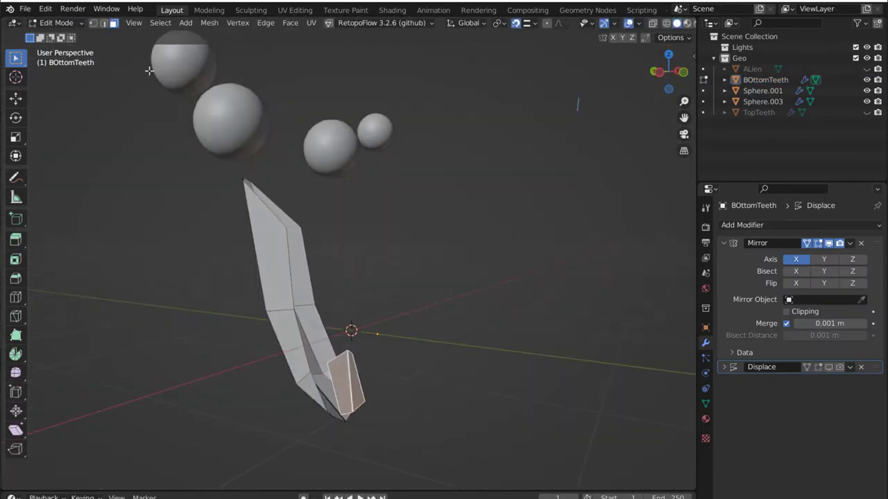
Step: Move the tooth's upper vertices into a taper, checking it in the side ortho view
mouse_move(400, 407)
middle_down()
mouse_move(321, 343)
mouse_move(389, 403)
mouse_move(511, 232)
mouse_move(316, 361)
middle_up()
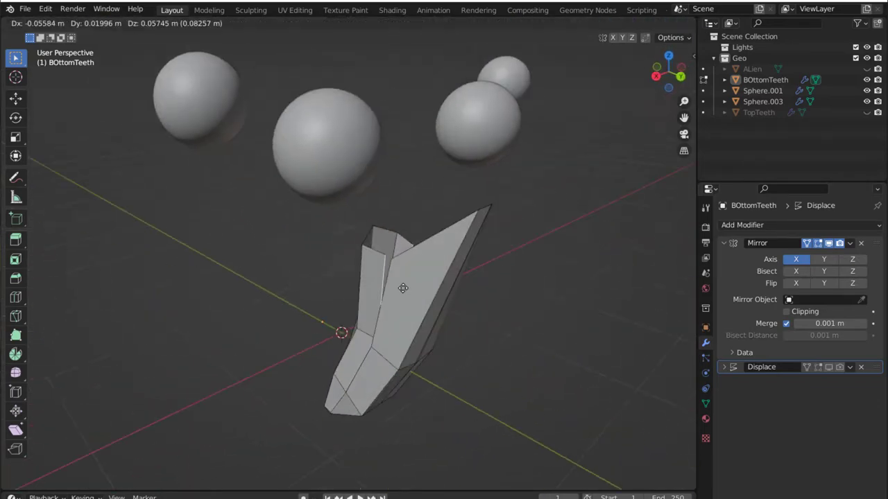
click(401, 287)
mouse_move(399, 296)
middle_down()
mouse_move(468, 234)
mouse_move(251, 247)
mouse_move(368, 238)
mouse_move(139, 60)
mouse_move(525, 238)
mouse_move(416, 263)
middle_up()
click(366, 237)
key(2)
mouse_move(208, 291)
middle_down()
mouse_move(319, 290)
mouse_move(525, 319)
mouse_move(310, 215)
middle_up()
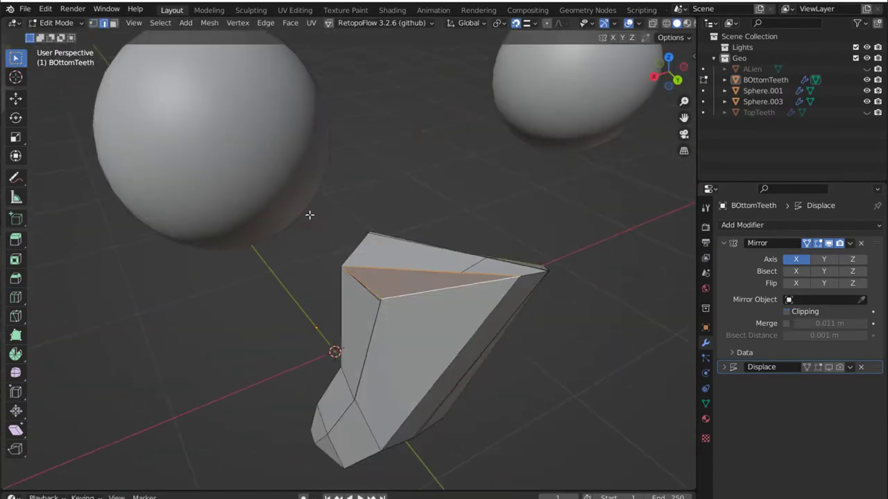
key(KP_3)
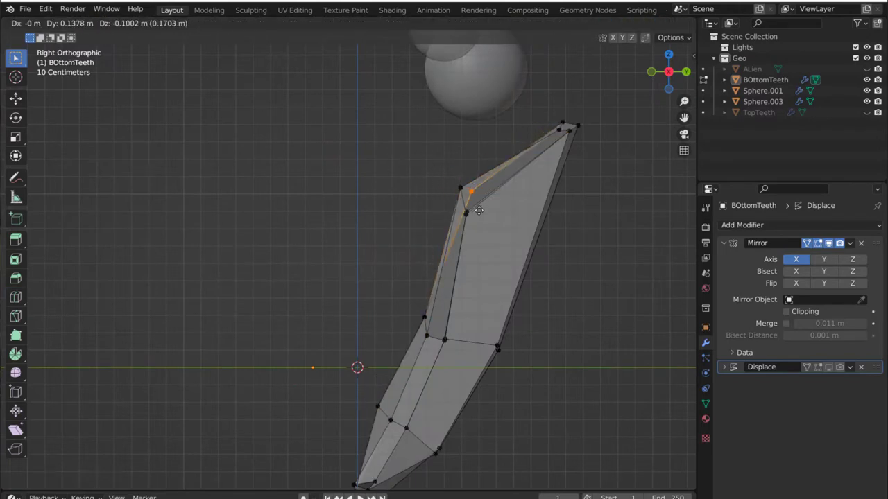
click(479, 211)
middle_drag(478, 210, 365, 228)
key(KP_3)
middle_drag(438, 194, 361, 277)
key(g)
click(361, 277)
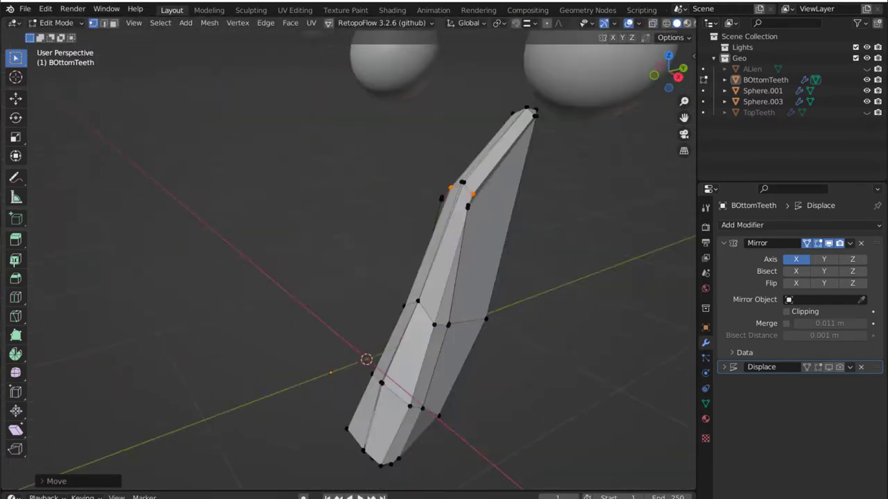
Step: Merge the overlapping centre vertices by distance from the front view
right_click(340, 469)
key(Escape)
middle_drag(478, 407, 430, 208)
key(KP_1)
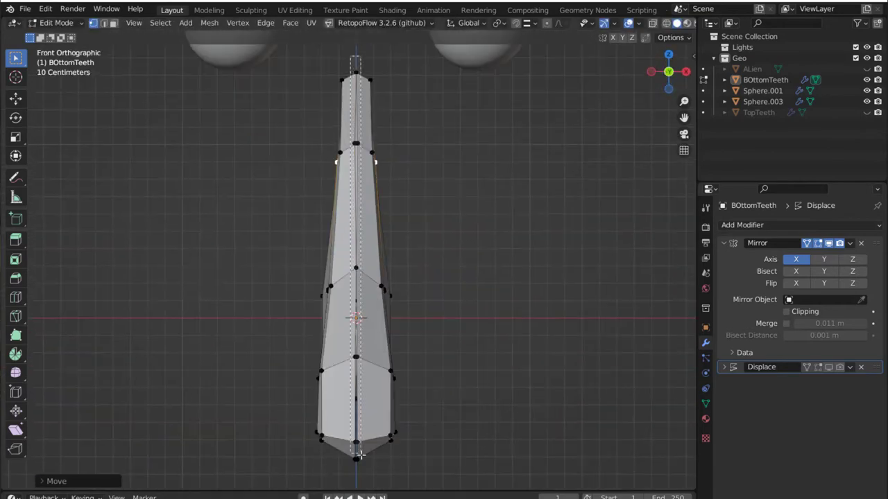
right_click(446, 326)
click(562, 326)
middle_drag(561, 326, 416, 208)
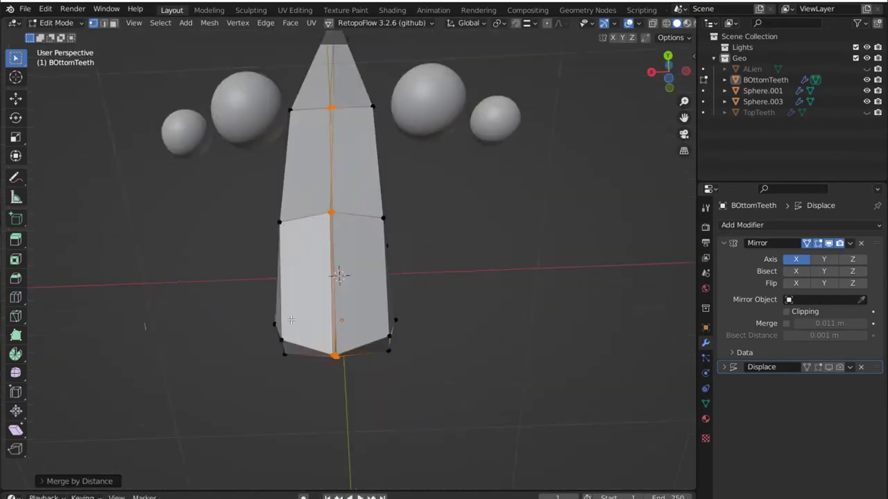
key(KP_1)
right_click(455, 283)
mouse_move(389, 267)
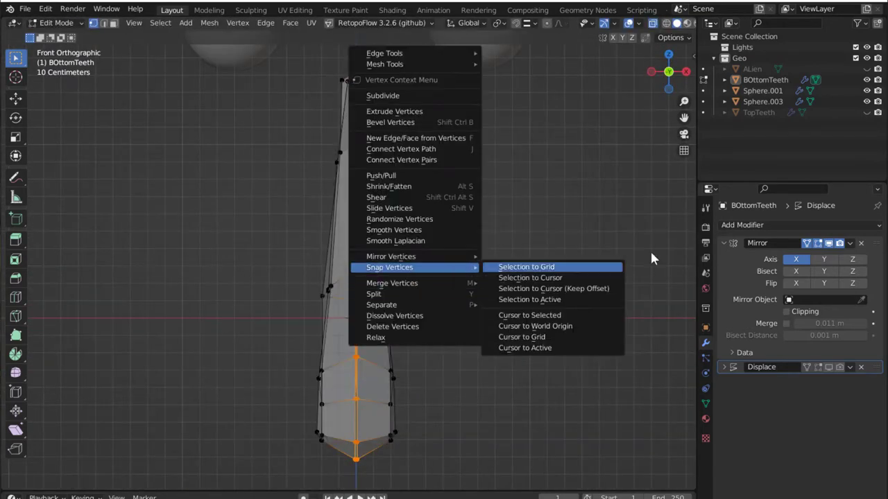
key(Escape)
Step: Back in Object Mode, apply the Mirror modifier to the BOttomTeeth mesh
key(Tab)
key(ctrl+a)
click(724, 242)
key(KP_Divide)
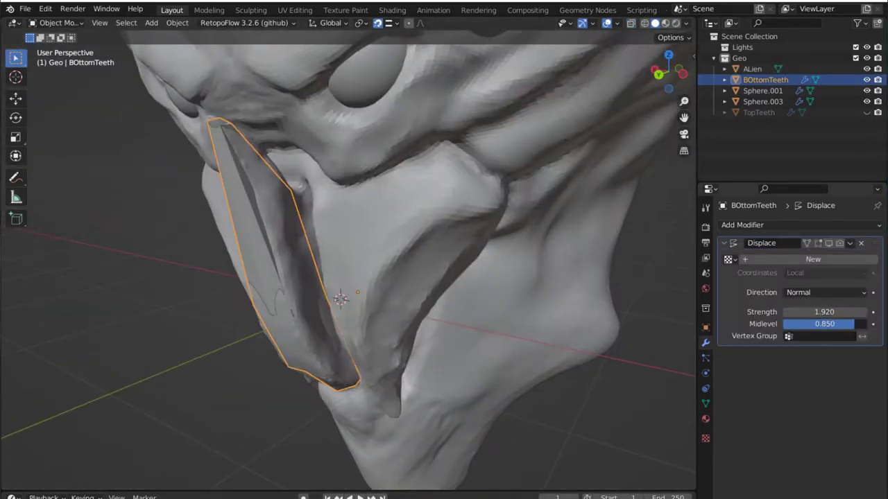
Step: Lower the Displace strength and add a Weld modifier above Displace on BOttomTeeth, then inspect the teeth
drag(825, 311, 805, 311)
click(747, 227)
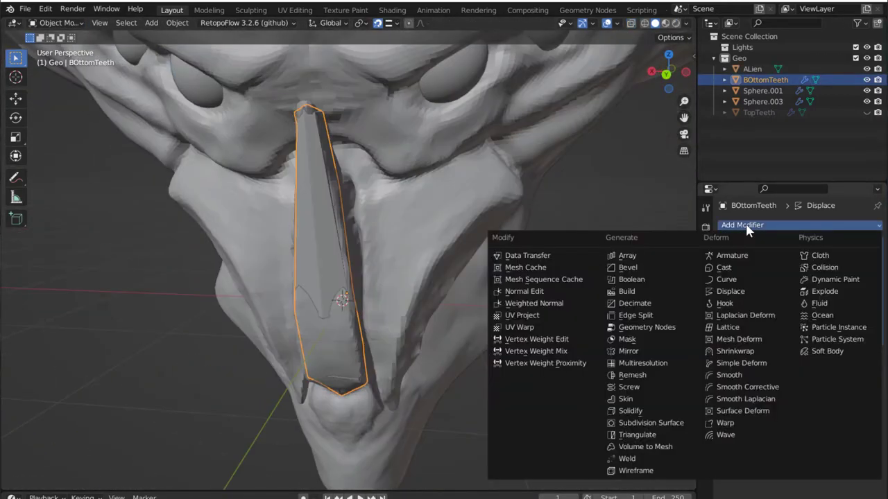
click(626, 459)
drag(880, 361, 880, 242)
scroll(459, 280, up, 3)
middle_drag(459, 281, 501, 388)
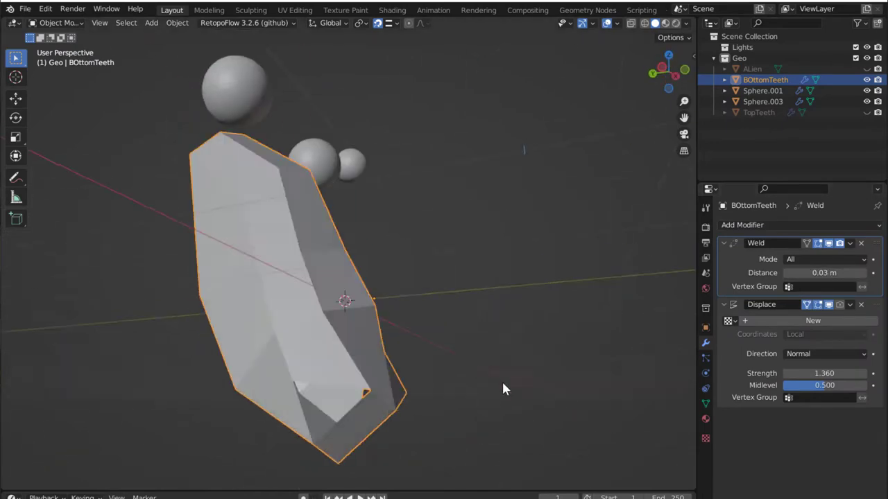
mouse_move(320, 446)
middle_down()
mouse_move(506, 405)
mouse_move(490, 403)
mouse_move(445, 436)
middle_up()
mouse_move(516, 114)
middle_down()
mouse_move(507, 422)
mouse_move(326, 305)
mouse_move(129, 294)
middle_up()
mouse_move(431, 306)
middle_down()
mouse_move(452, 295)
mouse_move(489, 369)
middle_up()
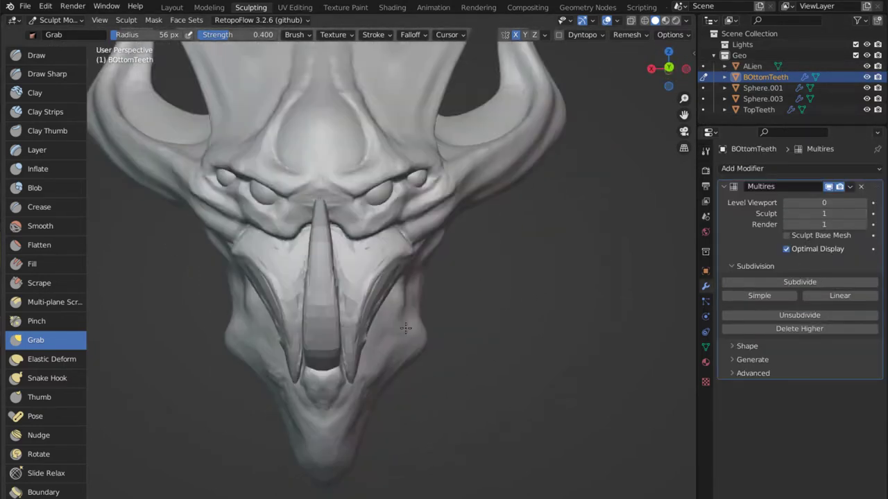
Step: Select the ALien head and hide the bottom teeth to expose the lower face
mouse_move(441, 285)
middle_down()
mouse_move(294, 290)
mouse_move(455, 317)
middle_up()
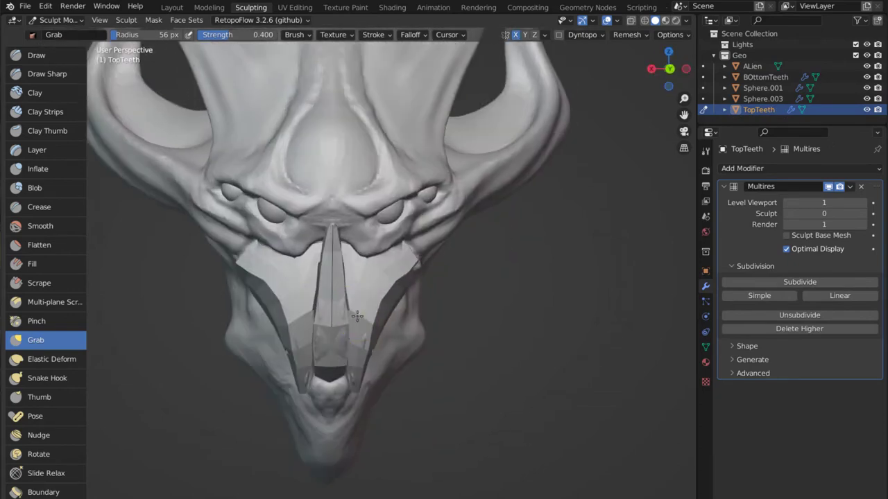
middle_drag(357, 316, 438, 284)
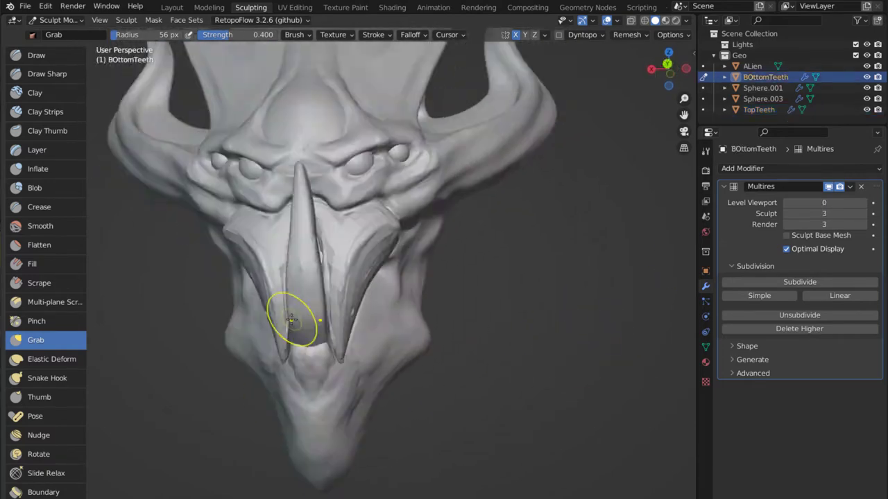
mouse_move(290, 319)
middle_down()
mouse_move(432, 338)
mouse_move(776, 217)
middle_up()
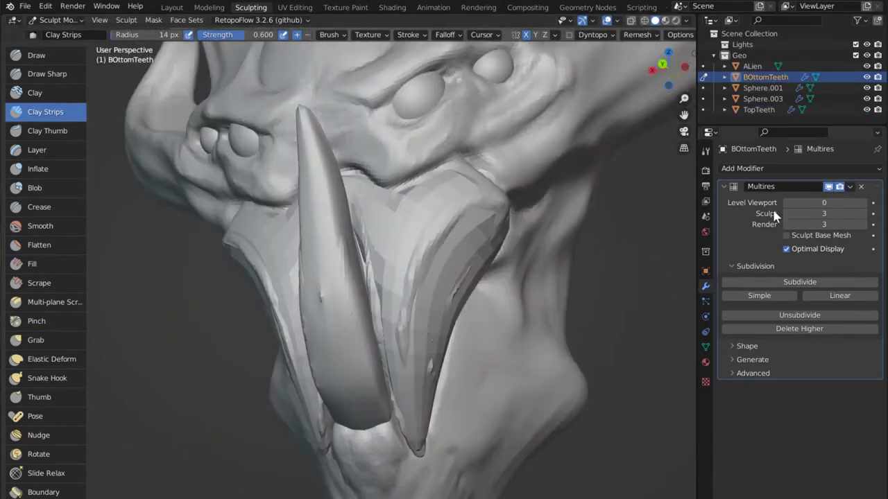
key(shift+h)
middle_drag(276, 349, 333, 355)
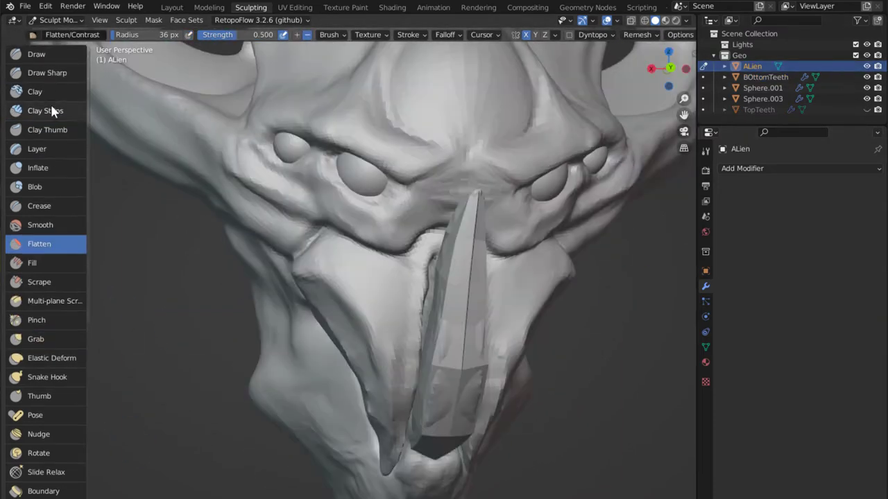
click(45, 111)
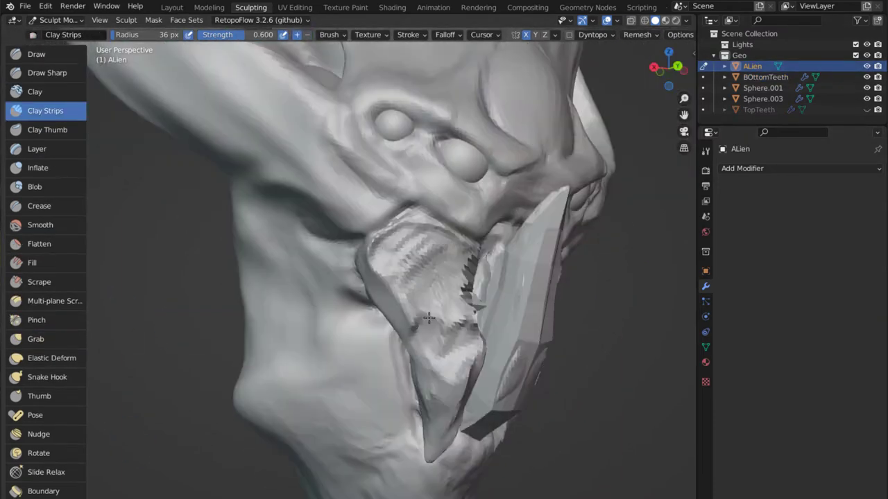
key(h)
mouse_move(511, 295)
middle_down()
mouse_move(557, 264)
mouse_move(478, 261)
mouse_move(478, 280)
mouse_move(416, 291)
mouse_move(349, 240)
mouse_move(382, 367)
mouse_move(288, 317)
mouse_move(498, 294)
middle_up()
Step: Pull the alien's lower face down and right with the Grab brush
key(m)
scroll(287, 316, down, 3)
key(g)
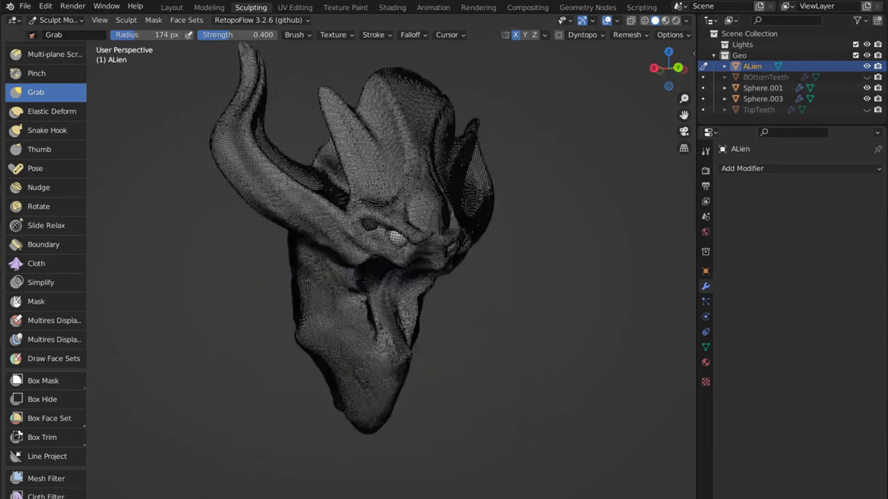
drag(413, 292, 426, 298)
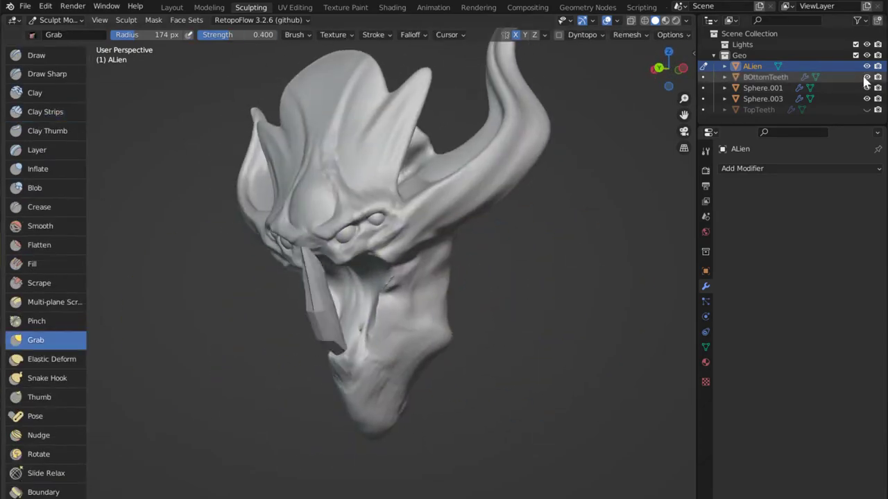
scroll(313, 348, up, 4)
Step: Make BOttomTeeth the target, add a subdivision level, and enter Edit Mode
key(alt+q)
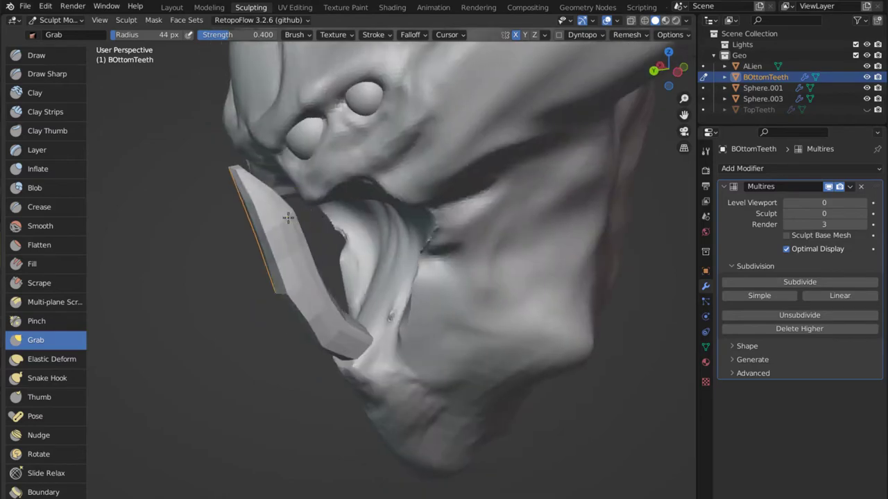
mouse_move(306, 294)
middle_down()
mouse_move(327, 293)
mouse_move(421, 247)
mouse_move(396, 337)
middle_up()
click(860, 213)
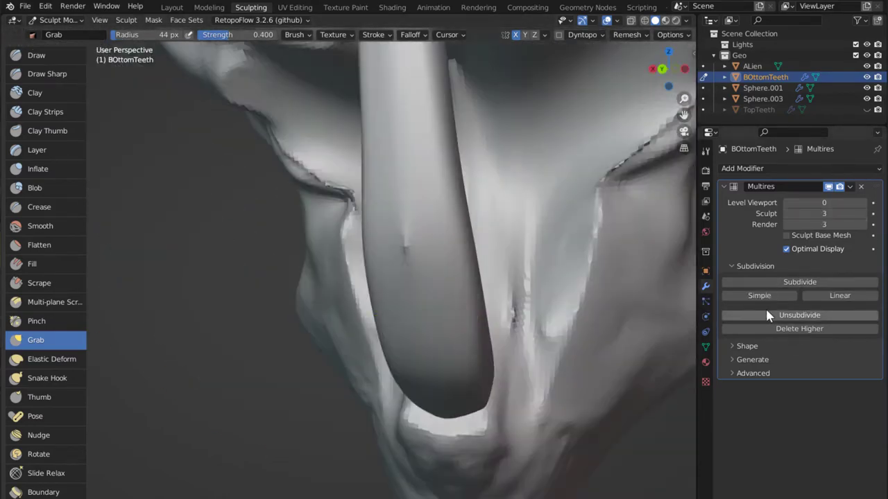
middle_drag(388, 291, 430, 275)
key(Tab)
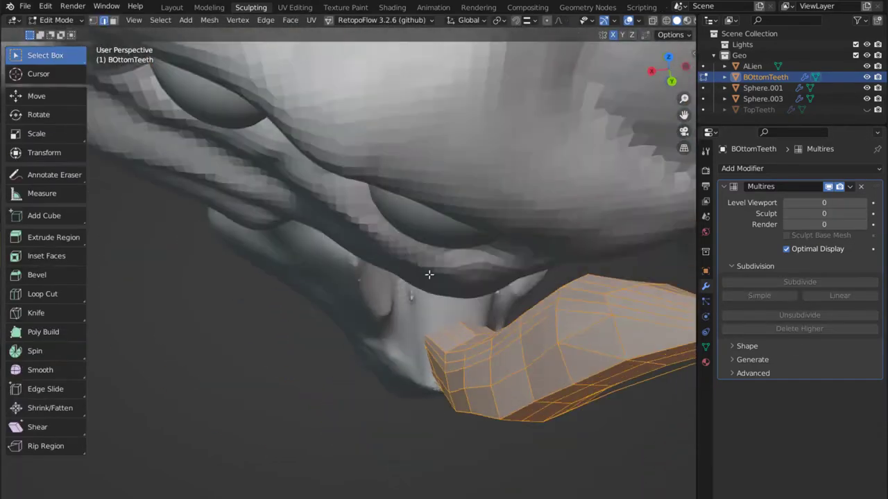
Step: Delete the selected bottom-teeth faces and return to Sculpt Mode
key(x)
click(634, 412)
middle_drag(634, 412, 416, 283)
key(Tab)
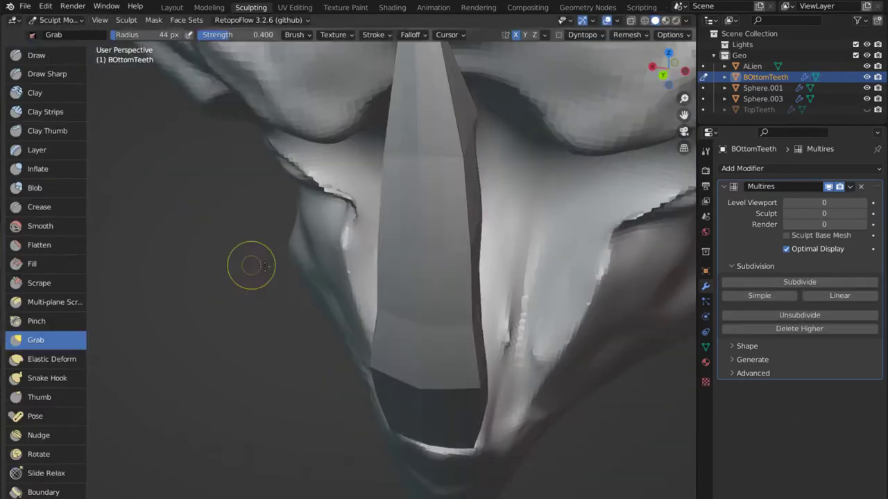
Step: Try a Loop Cut on the teeth mesh, then frame the teeth in view
mouse_move(264, 266)
middle_down()
mouse_move(388, 291)
mouse_move(404, 326)
mouse_move(402, 363)
mouse_move(422, 352)
middle_up()
key(Tab)
key(ctrl+r)
key(Tab)
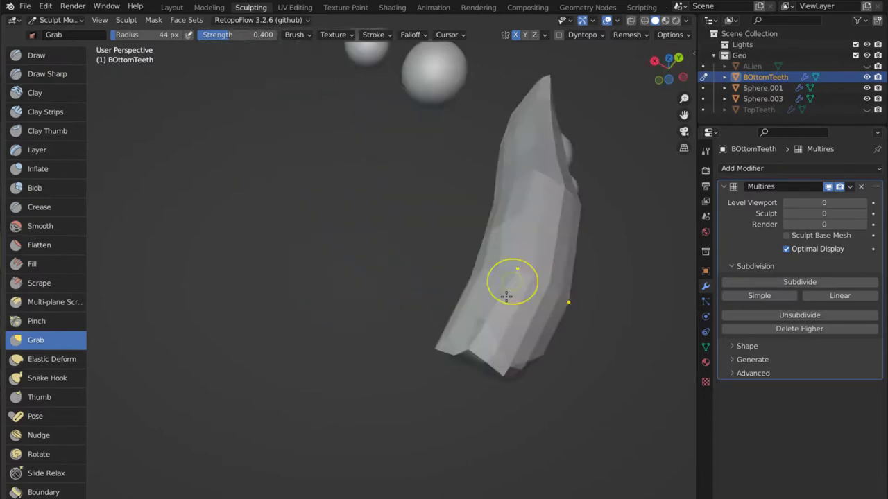
key(KP_Divide)
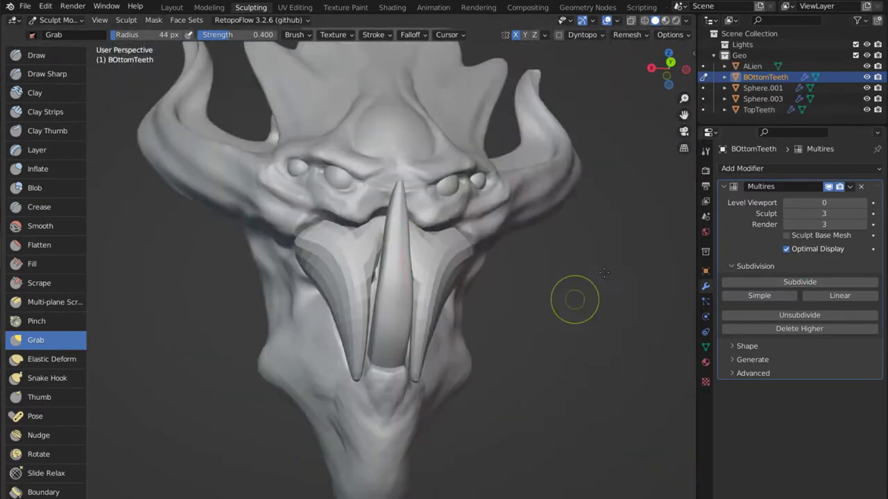
key(KP_Decimal)
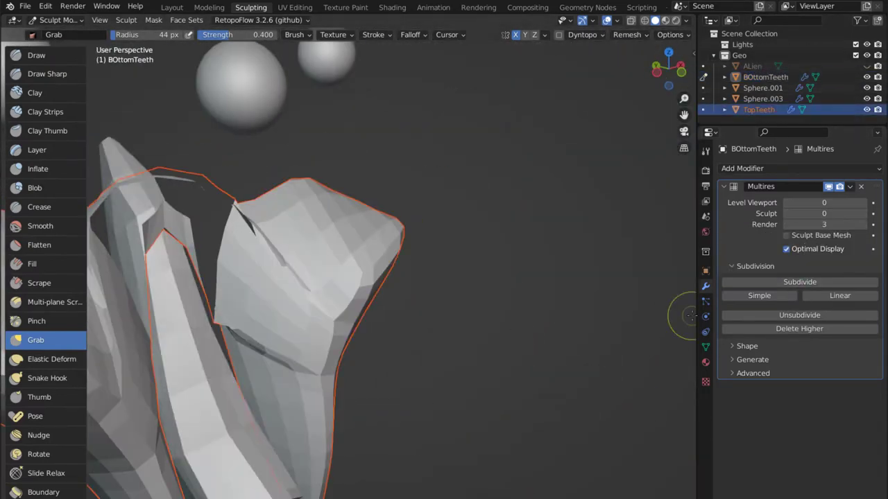
Step: Edit the TopTeeth faces in Edit Mode, then go back to Sculpt Mode
key(Tab)
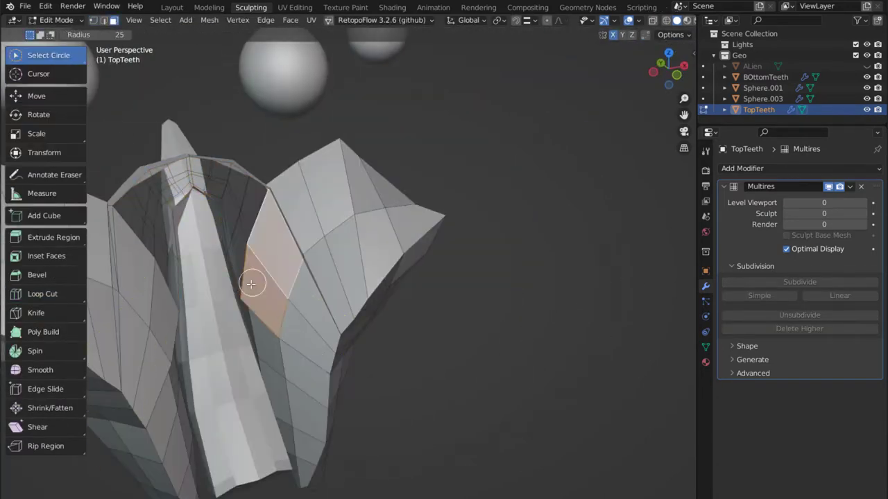
middle_drag(251, 284, 529, 326)
mouse_move(379, 302)
middle_down()
mouse_move(436, 340)
mouse_move(434, 242)
middle_up()
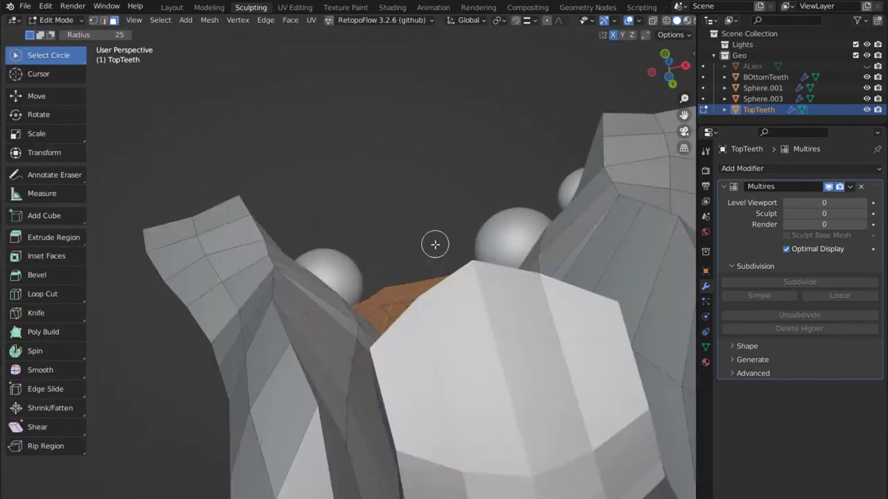
right_click(326, 83)
mouse_move(388, 208)
middle_down()
mouse_move(329, 261)
mouse_move(539, 341)
mouse_move(742, 172)
middle_up()
key(Tab)
click(866, 66)
mouse_move(866, 66)
middle_down()
mouse_move(332, 319)
mouse_move(432, 294)
mouse_move(420, 307)
mouse_move(411, 300)
mouse_move(485, 305)
mouse_move(388, 329)
middle_up()
key(ctrl+z)
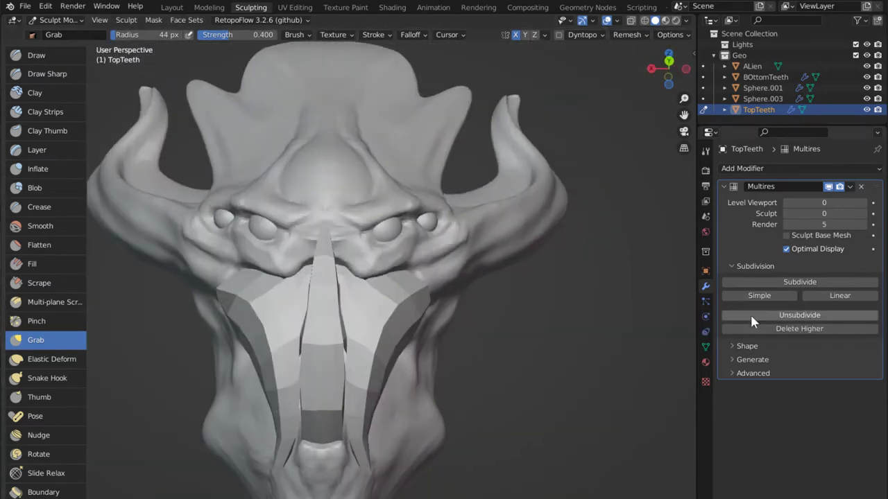
Step: Subdivide the top teeth further and hide the head to sculpt them with Clay
click(800, 281)
click(800, 282)
click(799, 282)
mouse_move(829, 273)
middle_down()
mouse_move(587, 351)
mouse_move(407, 293)
middle_up()
key(c)
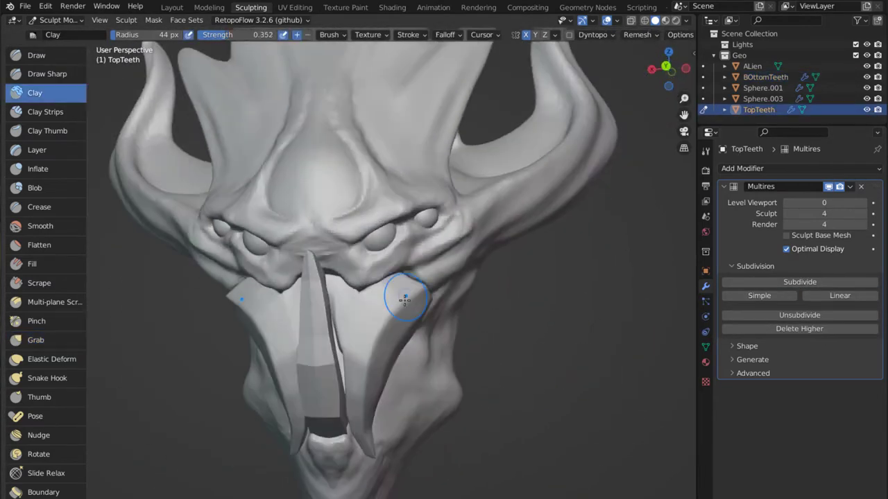
middle_drag(301, 416, 302, 269)
mouse_move(192, 41)
middle_down()
mouse_move(238, 298)
mouse_move(353, 333)
mouse_move(327, 363)
mouse_move(294, 312)
mouse_move(399, 299)
middle_up()
key(shift+h)
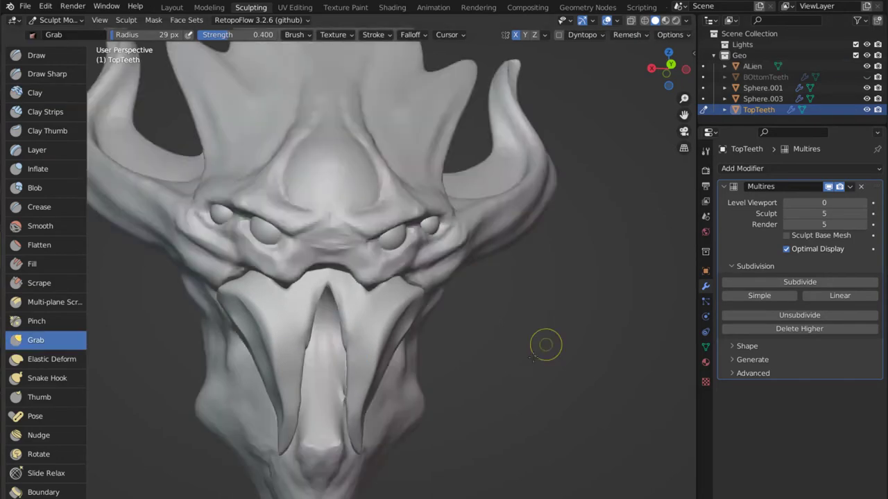
mouse_move(546, 345)
middle_down()
mouse_move(479, 432)
mouse_move(511, 350)
middle_up()
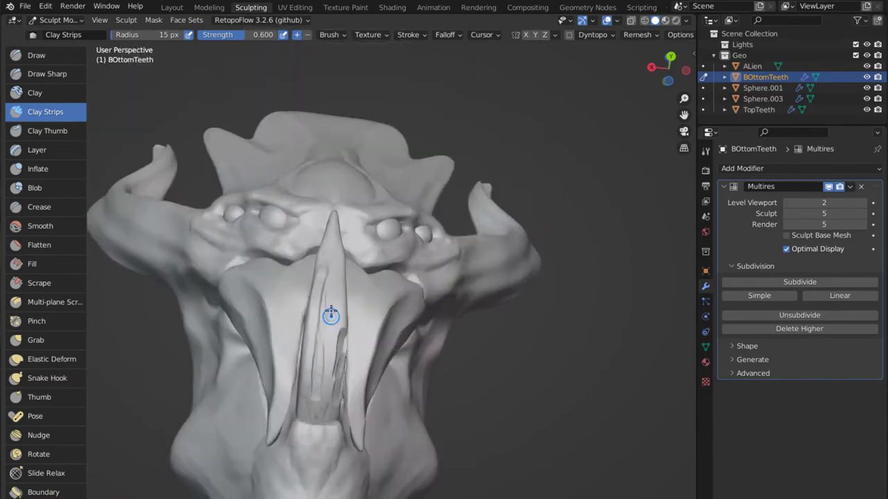
mouse_move(331, 316)
middle_down()
mouse_move(366, 308)
mouse_move(306, 318)
mouse_move(454, 337)
mouse_move(310, 384)
mouse_move(282, 298)
mouse_move(317, 261)
mouse_move(451, 198)
middle_up()
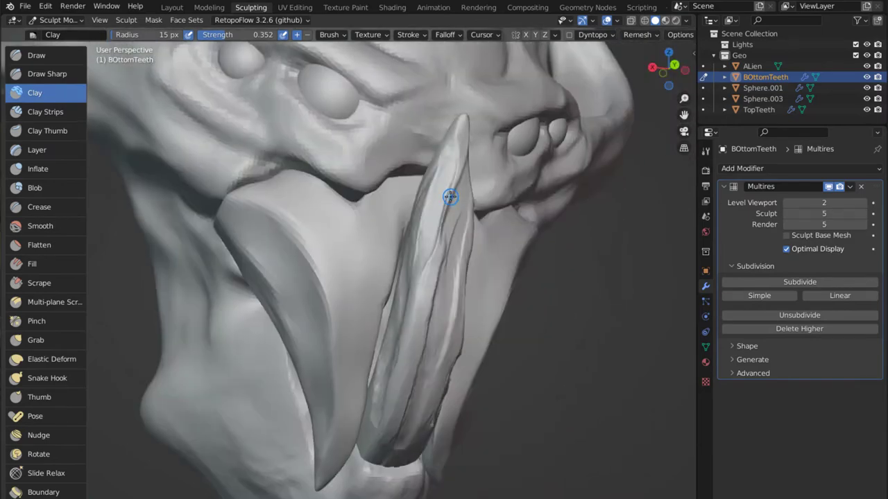
Step: Build clay-strip ridges on TopTeeth at a lower subdivision level
key(alt+q)
key(Page_Down)
mouse_move(455, 273)
middle_down()
mouse_move(444, 291)
mouse_move(476, 307)
mouse_move(365, 307)
mouse_move(416, 305)
middle_up()
key(c)
middle_drag(555, 285, 480, 271)
drag(480, 271, 525, 267)
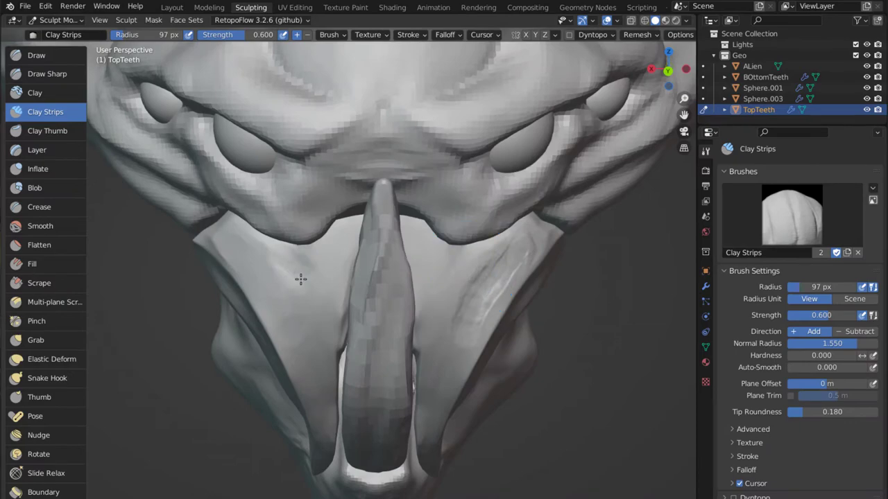
mouse_move(301, 279)
middle_down()
mouse_move(436, 254)
mouse_move(416, 168)
mouse_move(377, 326)
mouse_move(322, 252)
mouse_move(456, 243)
mouse_move(440, 382)
mouse_move(309, 303)
mouse_move(340, 246)
mouse_move(334, 230)
mouse_move(390, 356)
mouse_move(416, 326)
mouse_move(462, 305)
mouse_move(446, 308)
mouse_move(497, 239)
middle_up()
key(c)
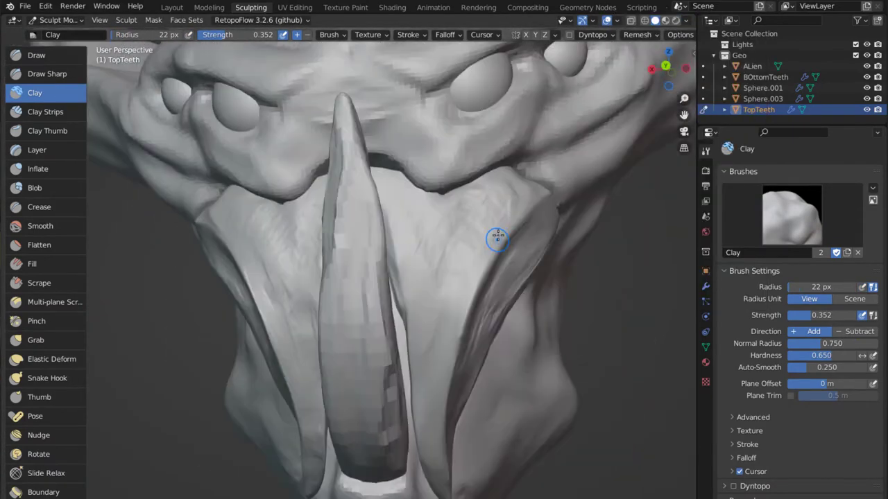
key(c)
middle_drag(420, 379, 367, 254)
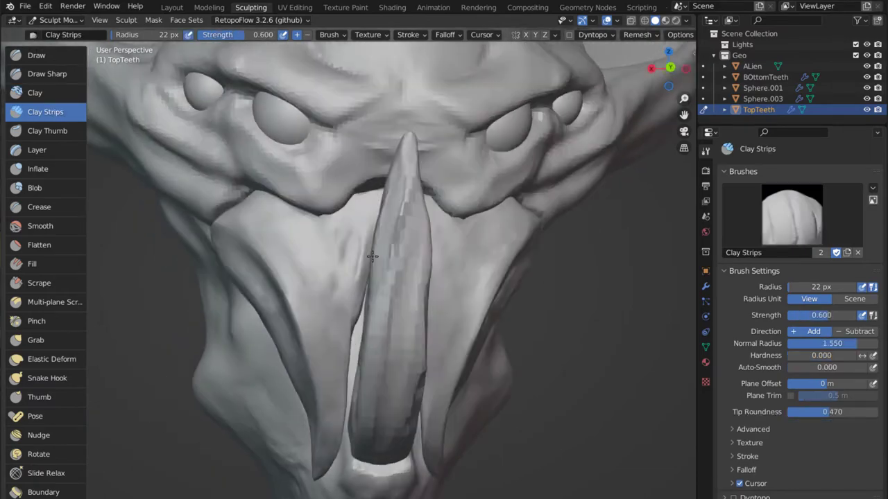
mouse_move(302, 281)
middle_down()
mouse_move(268, 245)
mouse_move(301, 162)
mouse_move(482, 229)
mouse_move(412, 422)
mouse_move(331, 317)
mouse_move(337, 356)
middle_up()
Step: Check BOttomTeeth's modifier settings, then make ALien the sculpt target again
key(alt+q)
click(705, 286)
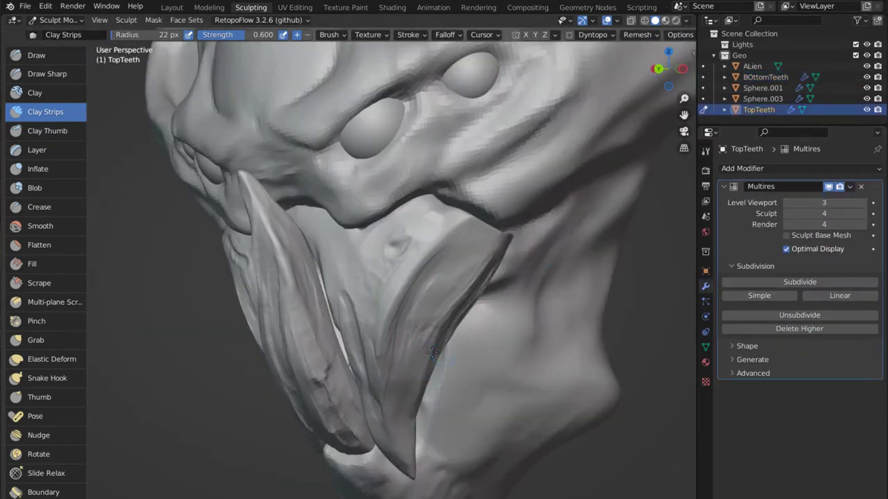
mouse_move(432, 353)
middle_down()
mouse_move(587, 352)
mouse_move(485, 347)
middle_up()
key(alt+q)
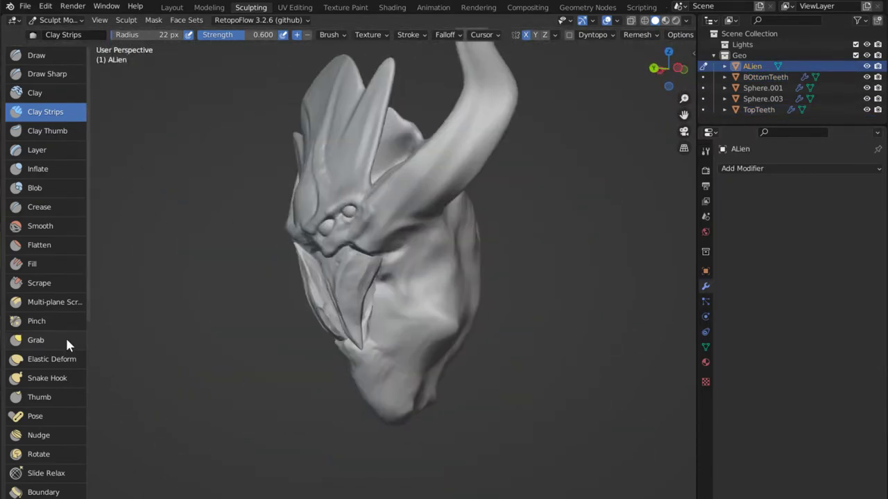
Step: Pick the Grab brush and set a new brush radius on the ALien head
click(65, 338)
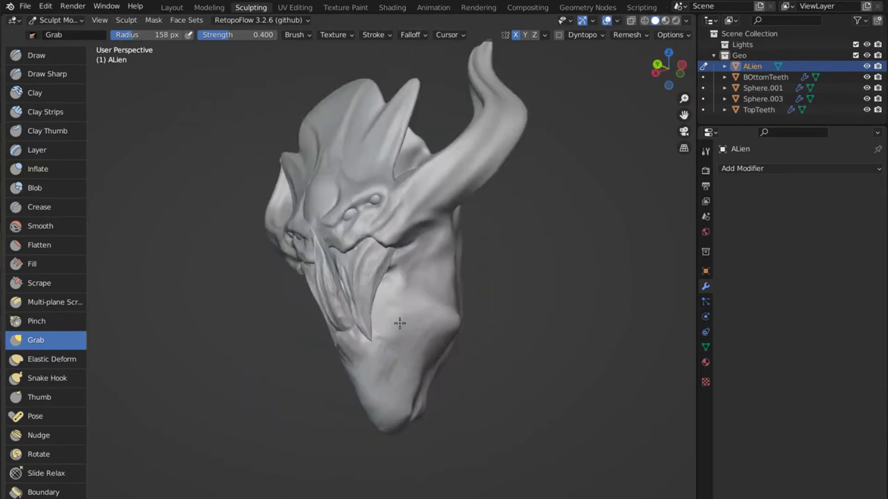
middle_drag(399, 324, 372, 333)
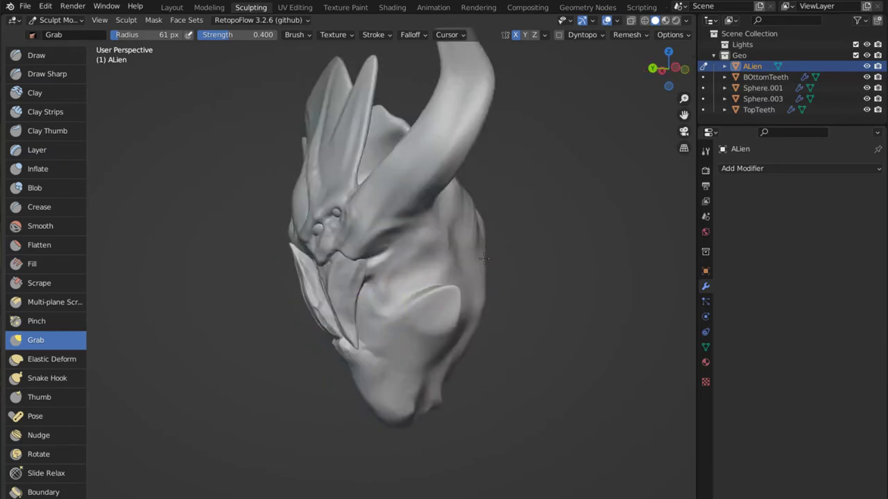
middle_drag(438, 263, 414, 250)
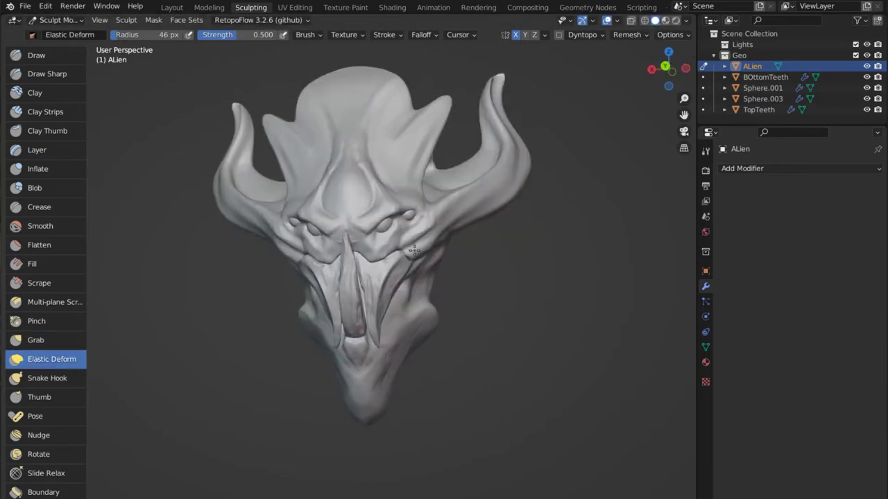
key(alt+q)
scroll(486, 274, up, 3)
mouse_move(506, 283)
middle_down()
mouse_move(541, 277)
mouse_move(485, 268)
middle_up()
scroll(485, 269, down, 4)
key(alt+q)
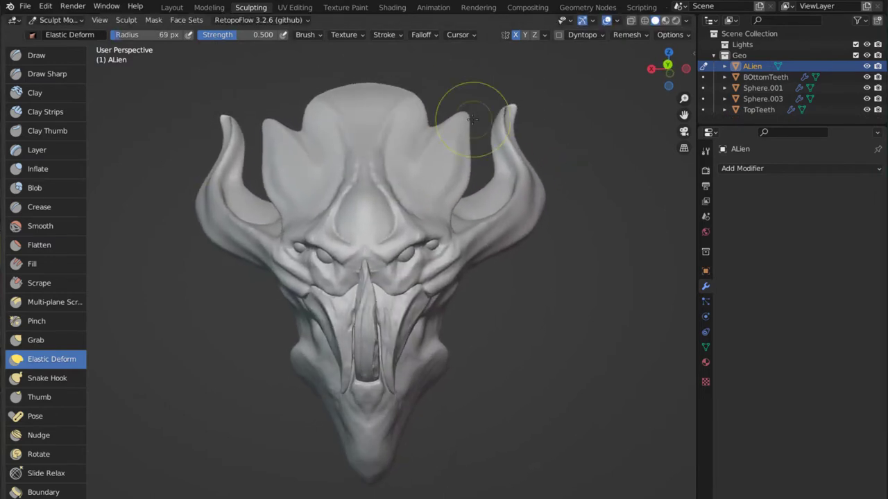
click(418, 195)
Step: Reshape the cheeks and jaw around the teeth with Grab, Draw and Inflate brushes
key(g)
mouse_move(417, 194)
middle_down()
mouse_move(427, 170)
mouse_move(453, 214)
mouse_move(406, 252)
mouse_move(461, 238)
mouse_move(478, 210)
mouse_move(275, 171)
mouse_move(592, 262)
mouse_move(568, 351)
middle_up()
middle_drag(578, 311, 99, 162)
key(x)
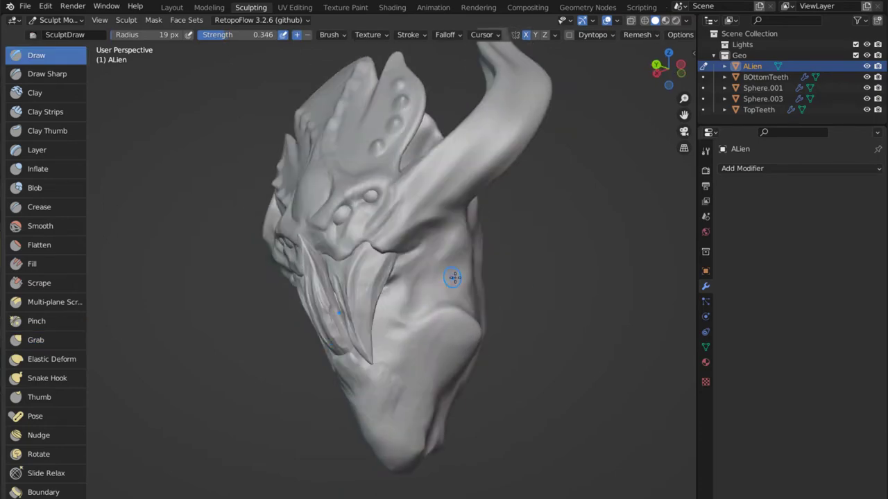
middle_drag(438, 292, 428, 324)
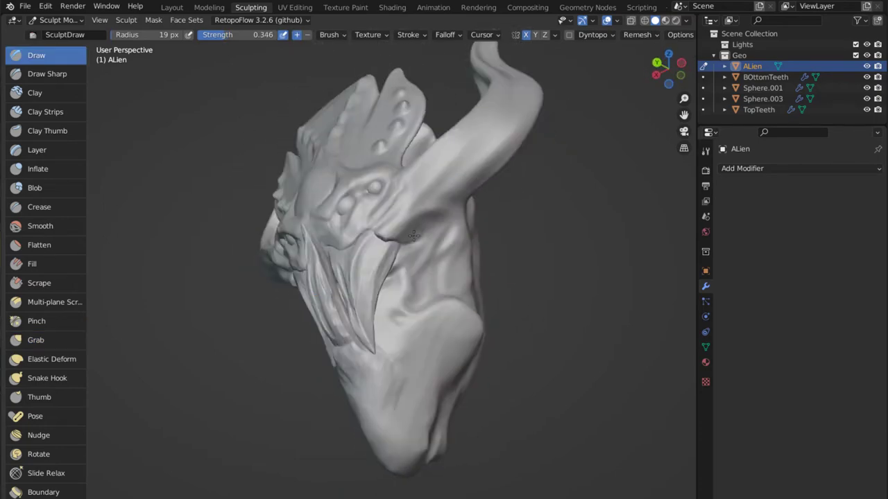
mouse_move(413, 236)
middle_down()
mouse_move(420, 190)
mouse_move(335, 269)
mouse_move(426, 224)
mouse_move(416, 257)
middle_up()
key(g)
key(i)
key(g)
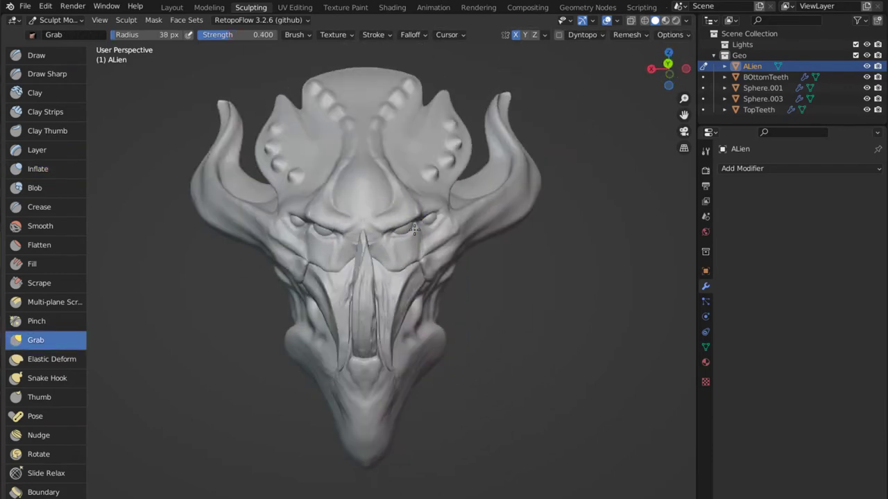
middle_drag(414, 229, 396, 297)
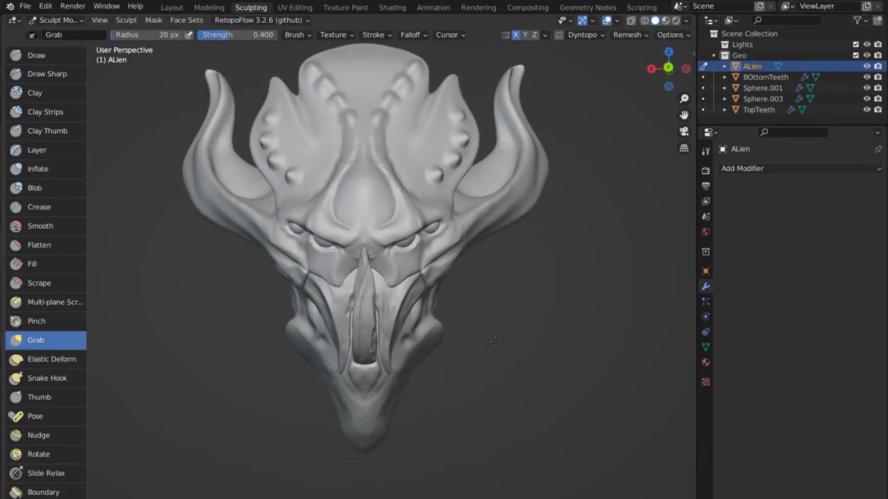
Step: Choose Clay Strips and enable Dyntopo with Brush Detail detailing
middle_drag(494, 341, 424, 254)
key(c)
click(705, 151)
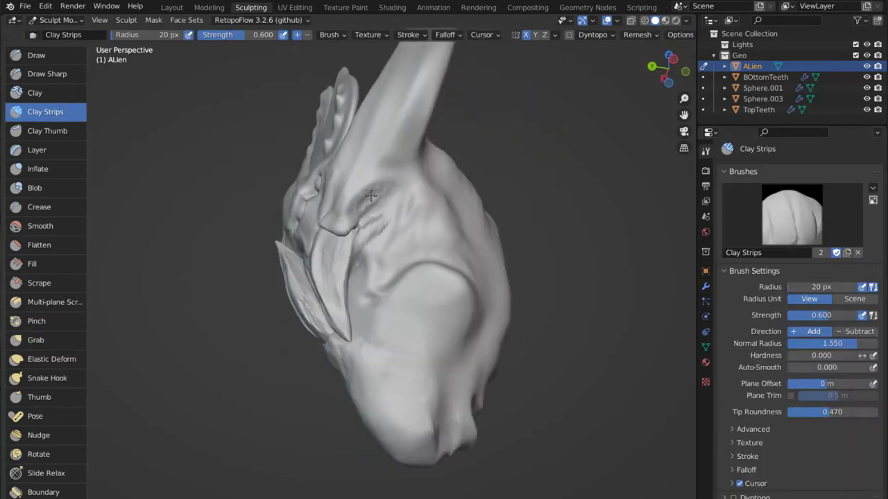
mouse_move(371, 196)
middle_down()
mouse_move(389, 229)
mouse_move(454, 283)
middle_up()
key(ctrl+d)
scroll(798, 347, down, 5)
click(832, 435)
click(822, 472)
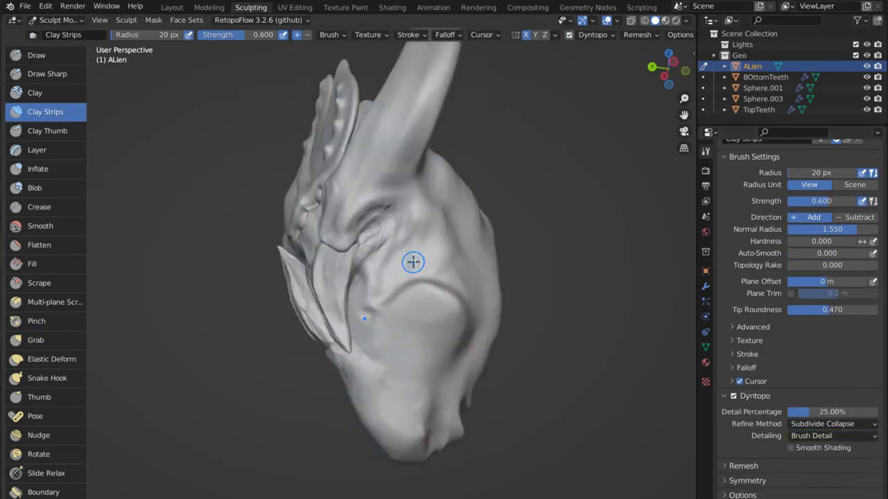
Step: Inspect the head's topology from several angles, then disable Dyntopo
middle_drag(413, 261, 437, 273)
middle_drag(444, 341, 618, 248)
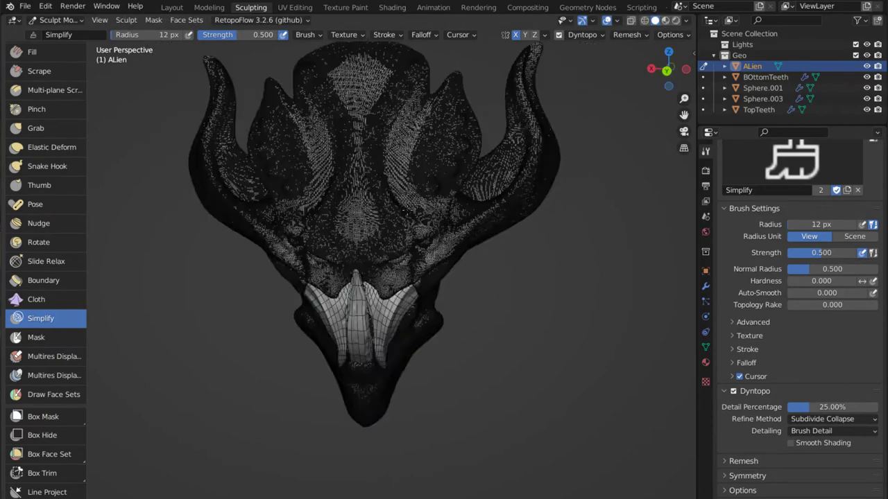
middle_drag(291, 197, 375, 196)
middle_drag(298, 208, 381, 209)
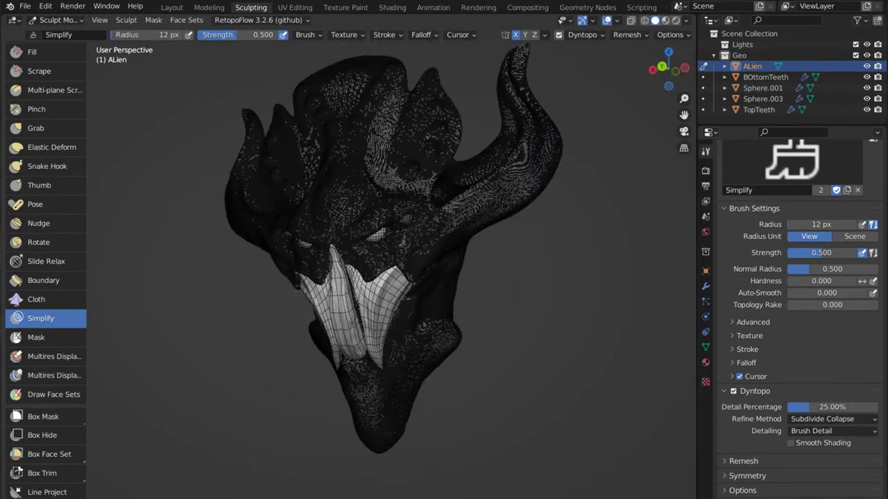
scroll(45, 208, up, 5)
click(45, 112)
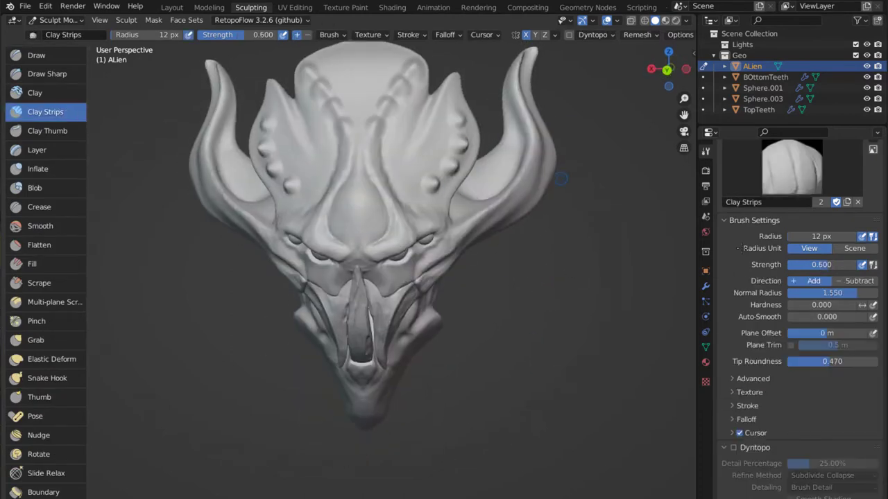
Step: Stroke muscle-like clay-strip strands along the cheek sides below the eyes
key(x)
middle_drag(561, 178, 445, 378)
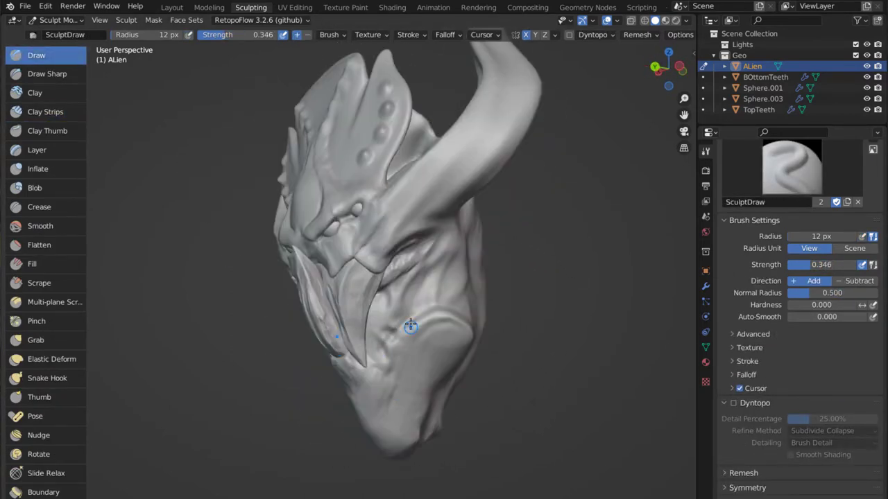
key(c)
key(g)
key(c)
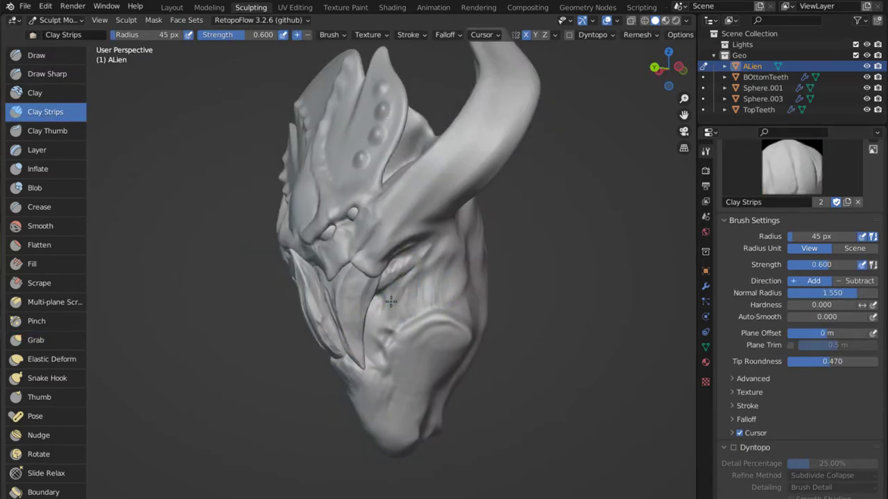
mouse_move(390, 301)
middle_down()
mouse_move(404, 352)
mouse_move(420, 289)
mouse_move(417, 299)
middle_up()
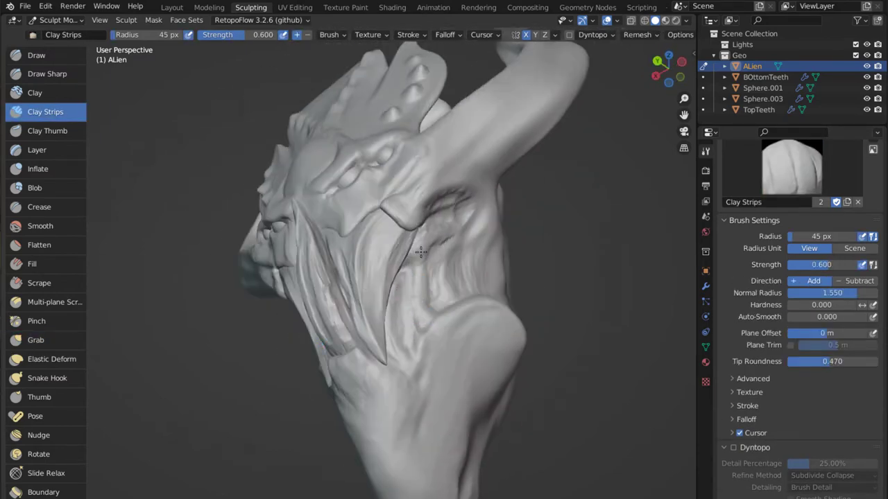
middle_drag(421, 252, 448, 259)
mouse_move(476, 318)
middle_down()
mouse_move(458, 298)
mouse_move(388, 326)
mouse_move(402, 356)
mouse_move(396, 298)
mouse_move(407, 363)
mouse_move(369, 303)
mouse_move(509, 341)
mouse_move(517, 31)
middle_up()
Step: Reshape the BOttomTeeth tongue with Grab, then switch to TopTeeth
key(alt+q)
key(g)
key(alt+q)
mouse_move(510, 322)
middle_down()
mouse_move(511, 217)
mouse_move(554, 205)
middle_up()
Step: Dab clay onto both cheek flaps with the brush radius at about 21
key(c)
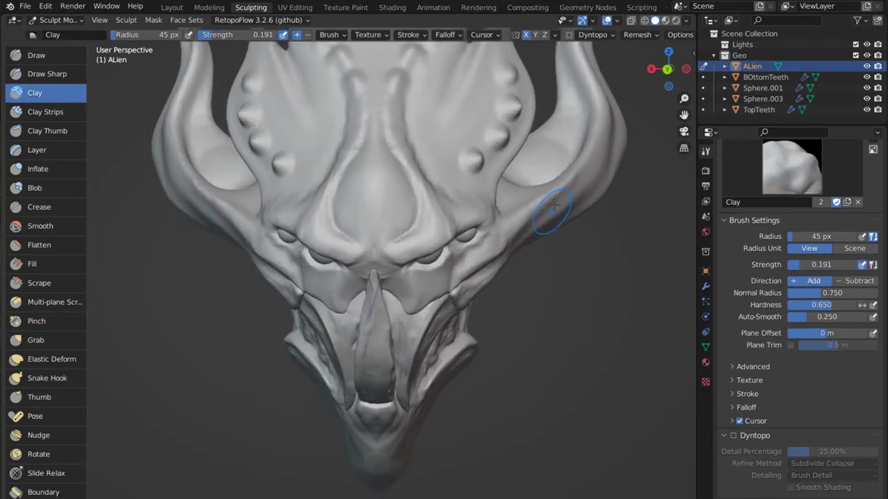
click(532, 167)
key(c)
mouse_move(532, 166)
middle_down()
mouse_move(564, 119)
mouse_move(555, 147)
mouse_move(574, 222)
mouse_move(527, 208)
middle_up()
key(f)
key(shift+c)
click(45, 112)
Step: Add round knobs to the side flaps using Draw, Inflate and Flatten brushes
key(x)
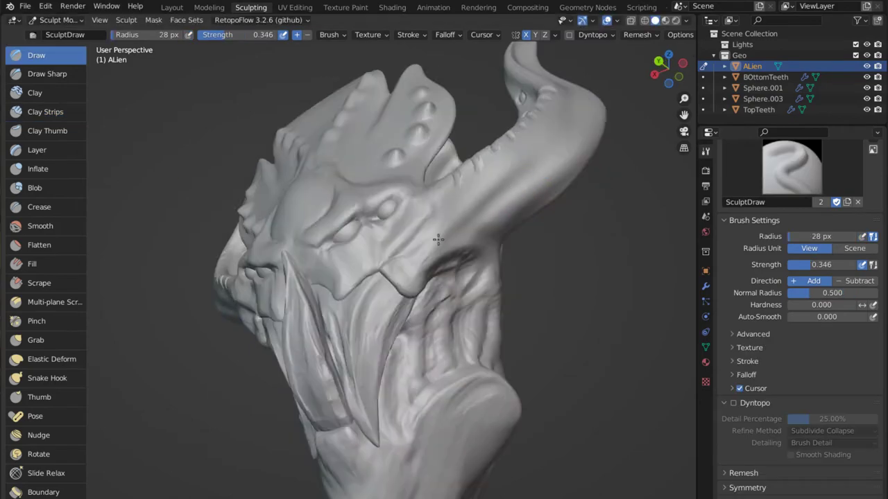
mouse_move(436, 183)
middle_down()
mouse_move(533, 197)
mouse_move(528, 175)
middle_up()
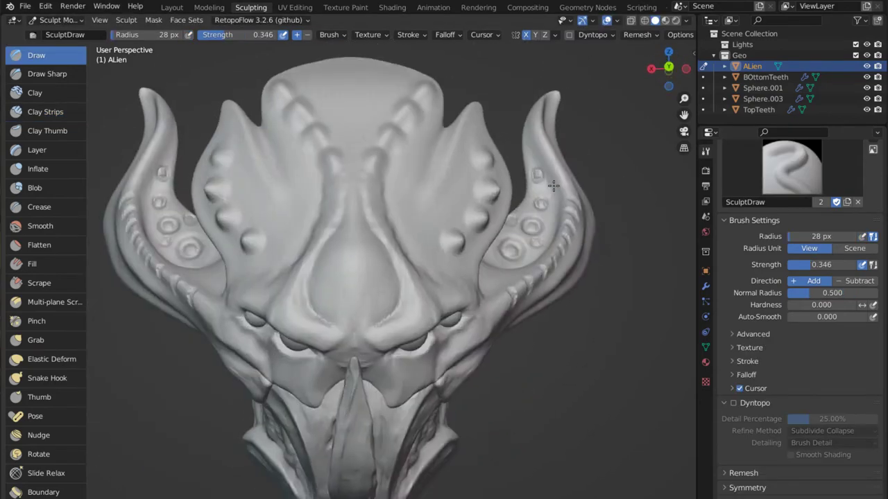
mouse_move(431, 272)
middle_down()
mouse_move(472, 179)
mouse_move(416, 213)
mouse_move(418, 232)
mouse_move(414, 223)
mouse_move(438, 245)
mouse_move(472, 184)
mouse_move(452, 154)
mouse_move(430, 224)
mouse_move(386, 238)
mouse_move(418, 223)
mouse_move(475, 168)
mouse_move(476, 237)
mouse_move(418, 234)
mouse_move(460, 155)
mouse_move(470, 222)
middle_up()
key(x)
key(i)
key(shift+t)
key(c)
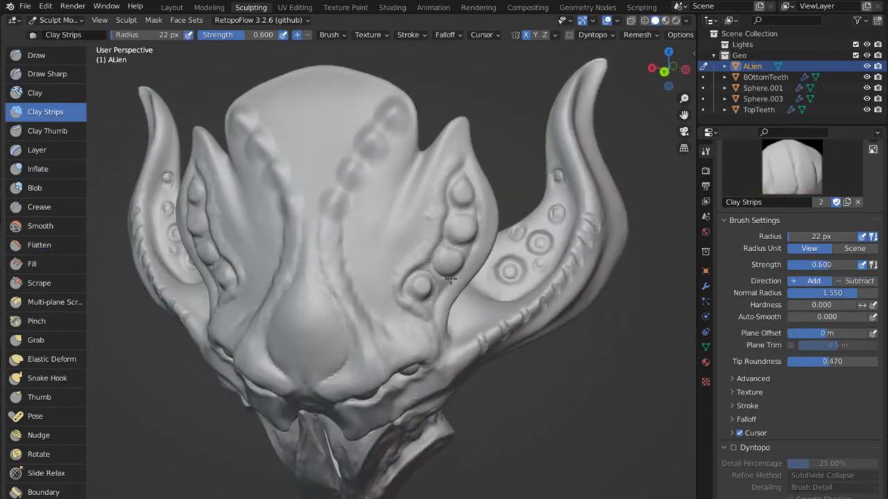
Step: Refine the ringed sucker bumps with Smooth, Clay Strips and Fill, then pick Multi-plane Scrape
mouse_move(411, 232)
middle_down()
mouse_move(435, 224)
mouse_move(453, 335)
middle_up()
key(shift+s)
key(c)
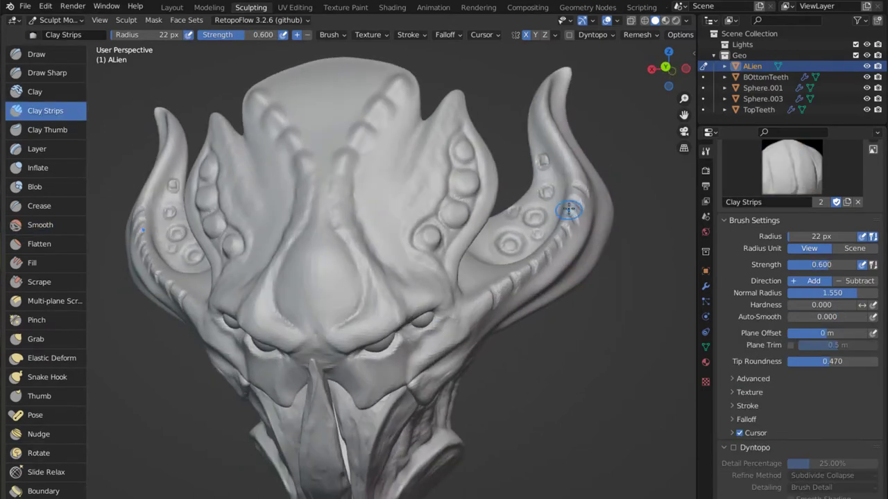
middle_drag(569, 210, 417, 250)
click(32, 263)
click(55, 300)
mouse_move(277, 278)
middle_down()
mouse_move(373, 263)
mouse_move(501, 284)
middle_up()
Step: With a small Clay Strips brush, dab bead chains along both forehead ridges toward the crown
key(f)
click(460, 159)
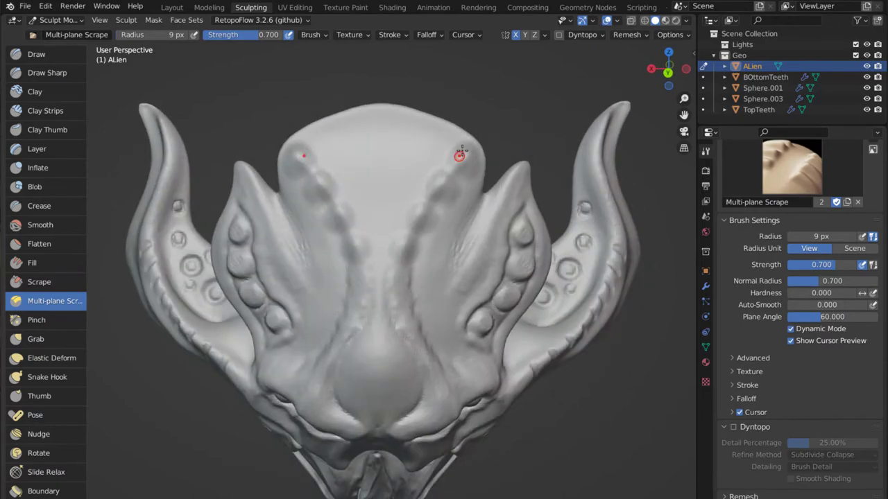
middle_drag(388, 292, 511, 363)
key(c)
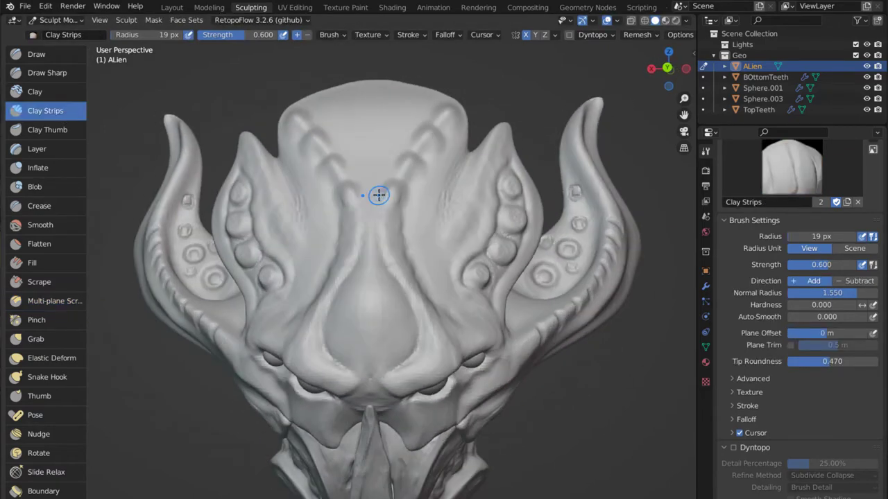
middle_drag(379, 195, 431, 147)
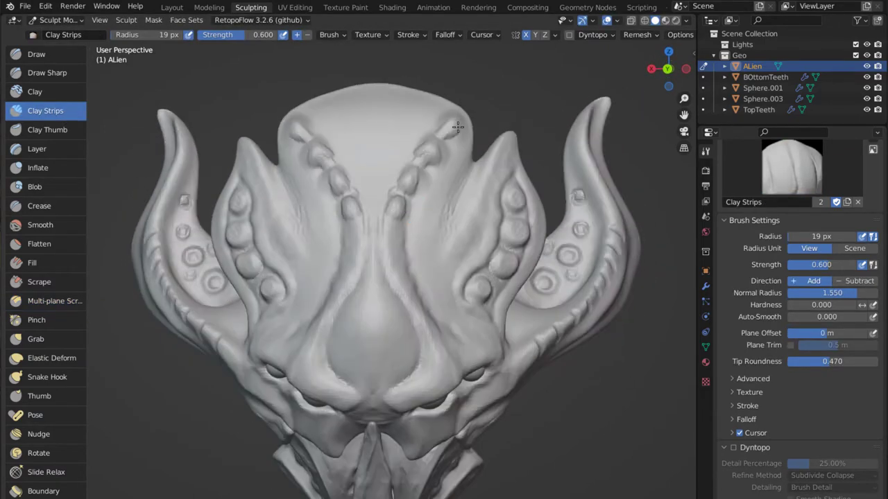
mouse_move(412, 182)
middle_down()
mouse_move(402, 192)
mouse_move(400, 224)
middle_up()
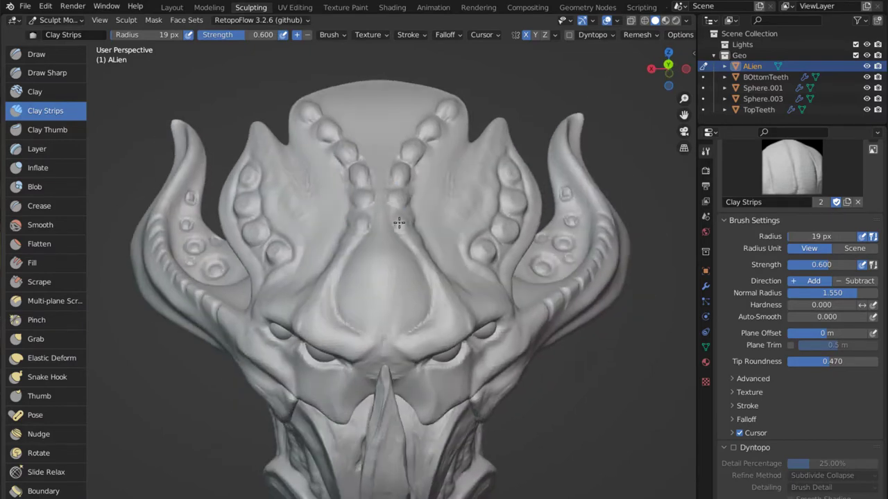
mouse_move(527, 40)
middle_down()
mouse_move(414, 287)
mouse_move(359, 307)
mouse_move(454, 129)
middle_up()
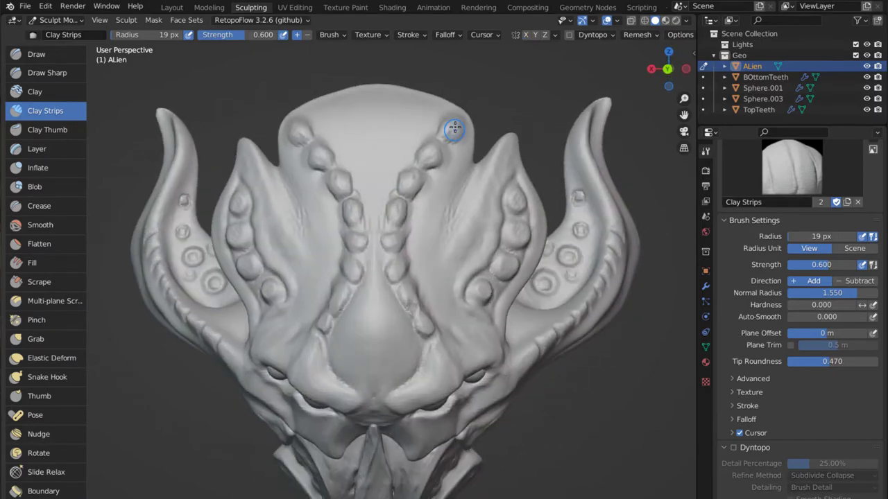
mouse_move(354, 258)
middle_down()
mouse_move(511, 215)
mouse_move(252, 172)
mouse_move(297, 151)
mouse_move(390, 155)
mouse_move(423, 283)
mouse_move(403, 317)
mouse_move(368, 291)
mouse_move(420, 281)
middle_up()
key(x)
mouse_move(418, 432)
middle_down()
mouse_move(429, 352)
mouse_move(454, 268)
middle_up()
Step: Reshape the alien's pointed chin with the Grab and Elastic Deform brushes
key(g)
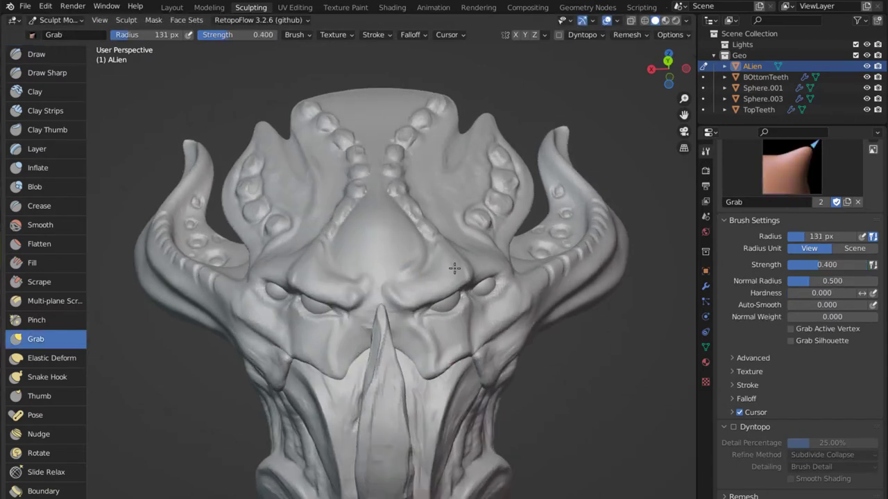
mouse_move(287, 432)
middle_down()
mouse_move(482, 232)
mouse_move(459, 143)
middle_up()
scroll(460, 143, down, 3)
key(e)
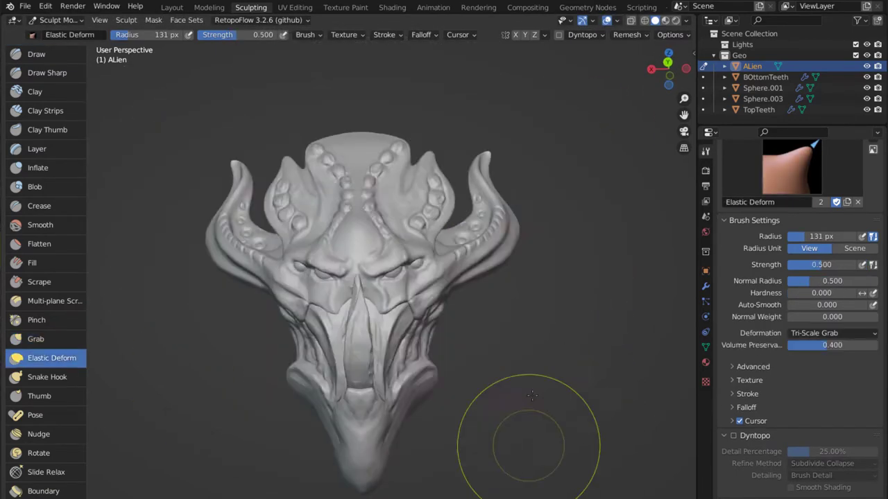
key(g)
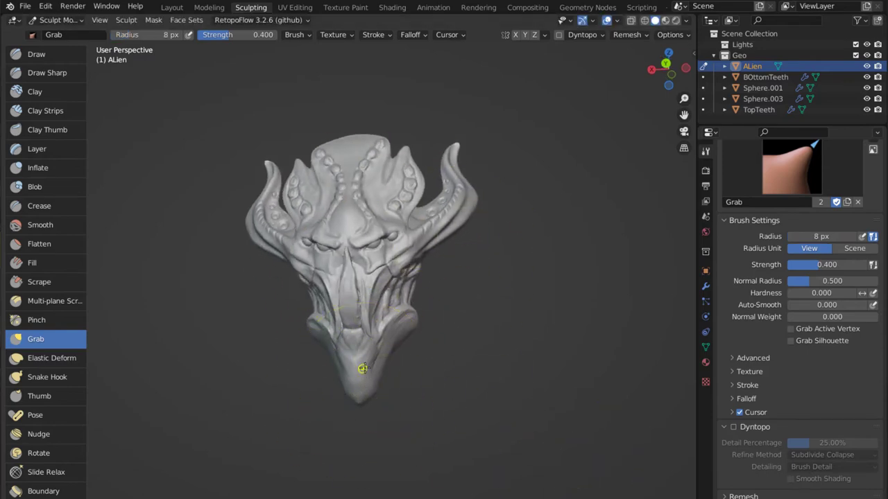
scroll(363, 368, up, 5)
Step: Build up clay strips under the chin with the brush radius set to 15 px
key(shift+c)
middle_drag(355, 206, 400, 294)
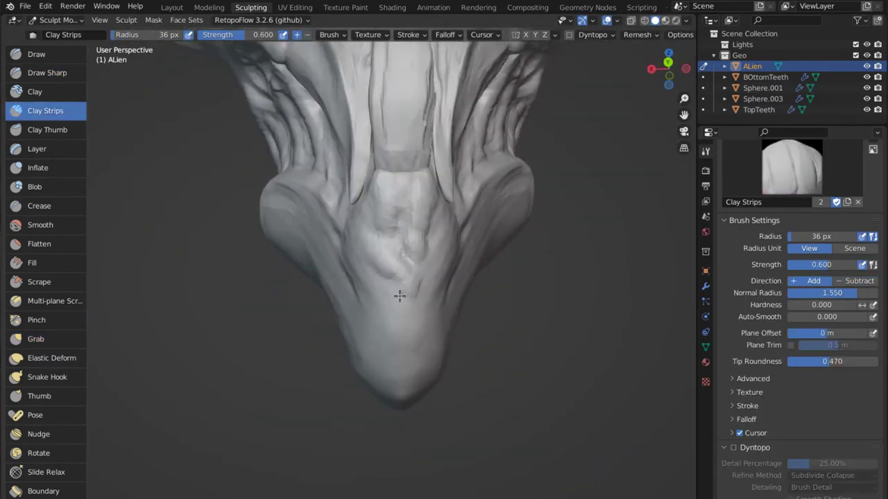
key(f)
click(420, 234)
mouse_move(420, 234)
middle_down()
mouse_move(410, 219)
mouse_move(372, 252)
mouse_move(366, 301)
mouse_move(387, 238)
mouse_move(416, 234)
mouse_move(508, 298)
mouse_move(491, 327)
middle_up()
Step: Check the chin topology in wireframe with Simplify, then turn off dynamic topology
key(g)
key(shift+alt+z)
key(shift+space)
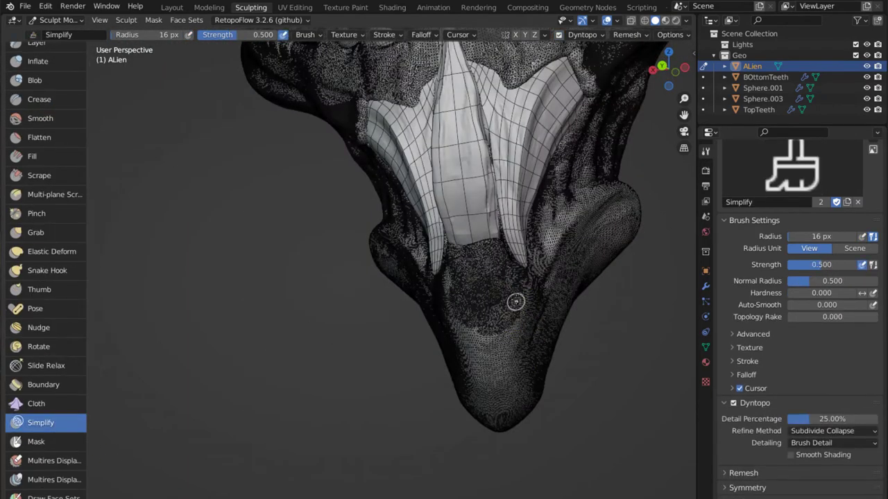
key(shift+alt+z)
key(ctrl+d)
scroll(486, 306, up, 2)
Step: Simplify the mesh between the eyes with Dyntopo, hide BOttomTeeth, then disable Dyntopo
key(shift+space)
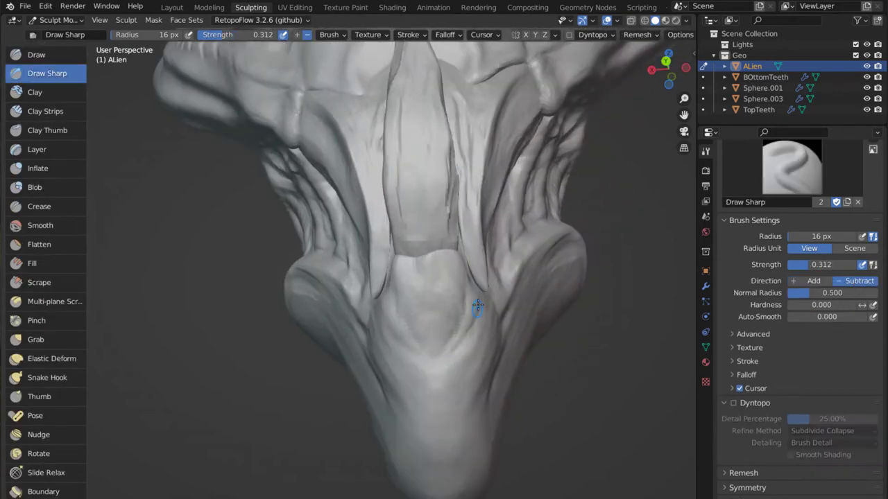
mouse_move(478, 306)
middle_down()
mouse_move(423, 301)
mouse_move(468, 333)
mouse_move(459, 391)
mouse_move(463, 336)
mouse_move(439, 340)
mouse_move(433, 363)
mouse_move(459, 319)
mouse_move(447, 459)
mouse_move(442, 376)
mouse_move(406, 228)
mouse_move(379, 347)
mouse_move(482, 388)
middle_up()
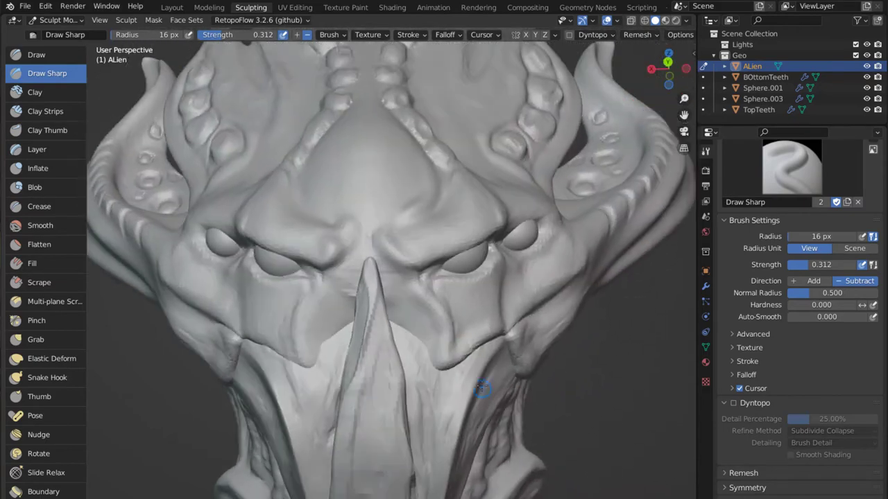
key(shift+alt+z)
key(shift+space)
click(733, 391)
drag(417, 242, 430, 249)
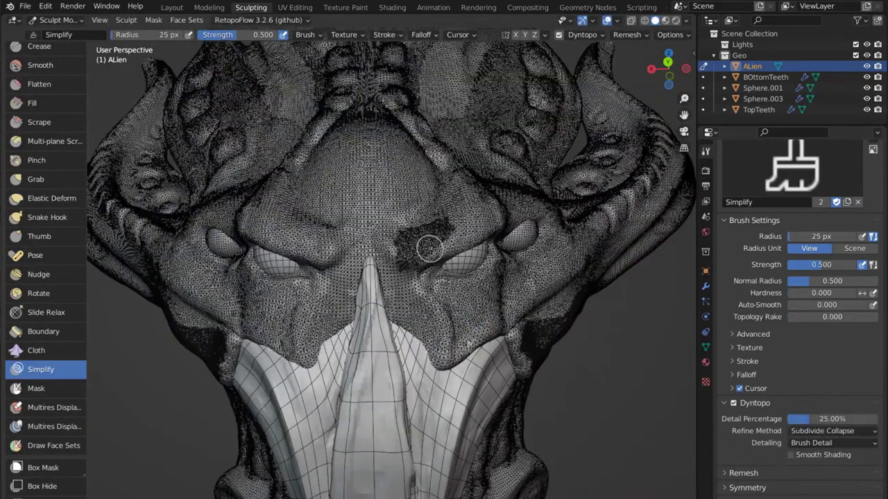
click(866, 77)
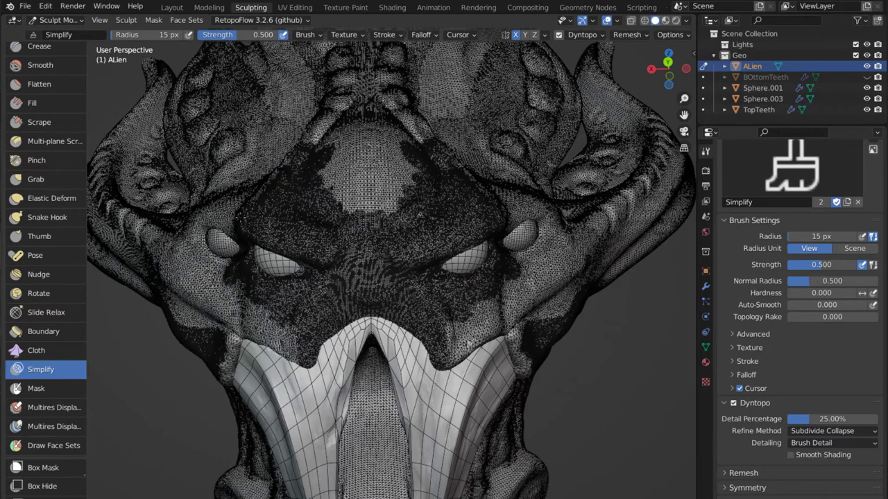
click(733, 403)
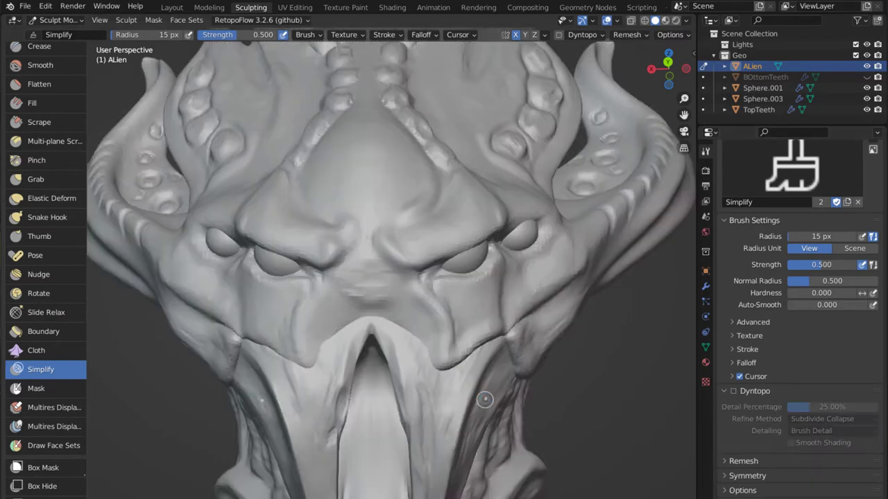
Step: Carve sharp creases around the eyes with Clay Strips and Draw Sharp
click(511, 276)
mouse_move(511, 276)
middle_down()
mouse_move(462, 313)
mouse_move(511, 303)
mouse_move(375, 258)
mouse_move(371, 293)
middle_up()
middle_drag(350, 161, 386, 307)
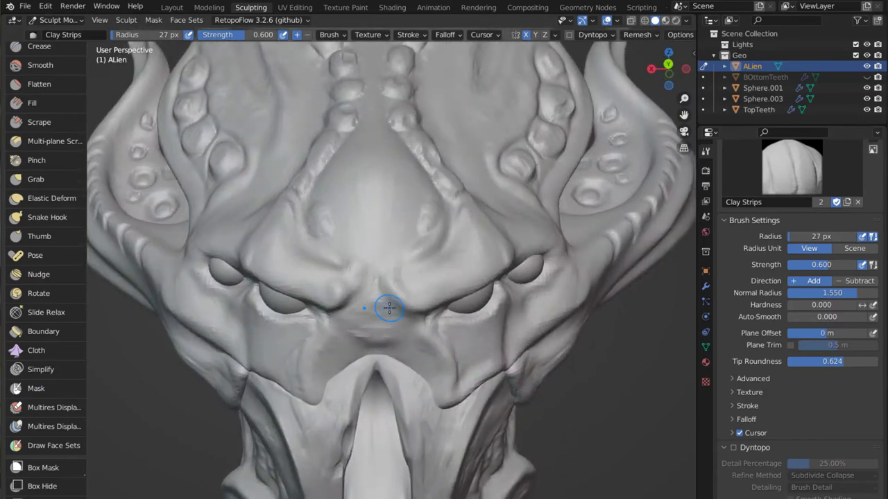
click(407, 347)
mouse_move(406, 347)
middle_down()
mouse_move(446, 307)
mouse_move(428, 374)
mouse_move(368, 289)
mouse_move(407, 273)
mouse_move(450, 193)
mouse_move(397, 252)
mouse_move(349, 232)
middle_up()
mouse_move(398, 202)
middle_down()
mouse_move(347, 206)
mouse_move(377, 173)
mouse_move(353, 161)
mouse_move(403, 287)
mouse_move(386, 256)
mouse_move(382, 287)
mouse_move(415, 262)
mouse_move(368, 275)
mouse_move(541, 251)
mouse_move(460, 240)
mouse_move(403, 252)
mouse_move(439, 300)
mouse_move(326, 242)
mouse_move(416, 257)
mouse_move(439, 278)
mouse_move(337, 250)
mouse_move(402, 242)
mouse_move(424, 271)
mouse_move(366, 181)
mouse_move(404, 277)
middle_up()
Step: Add clay-strip ridges along the brow and begin carving with Draw Sharp
key(g)
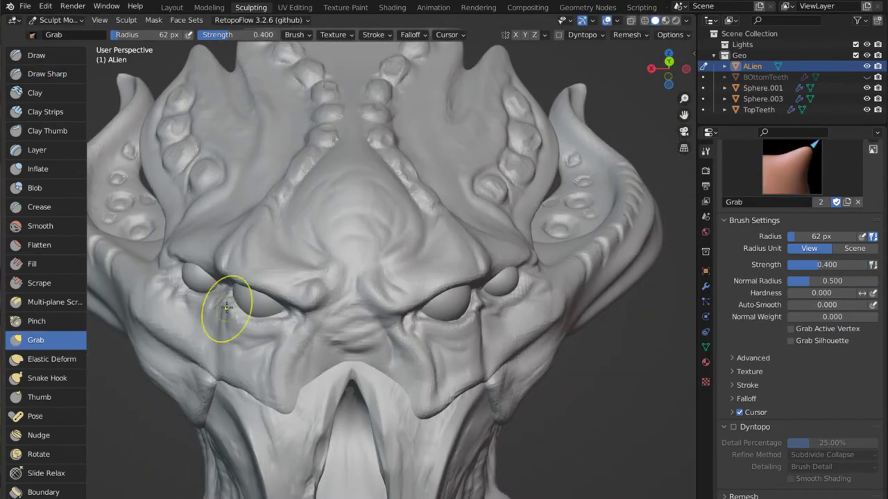
middle_drag(230, 311, 361, 340)
key(9)
middle_drag(353, 277, 319, 287)
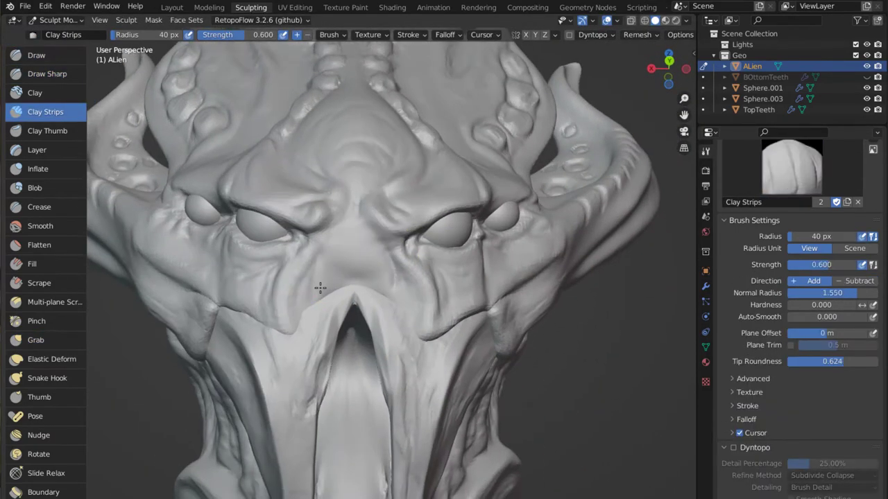
middle_drag(379, 258, 299, 323)
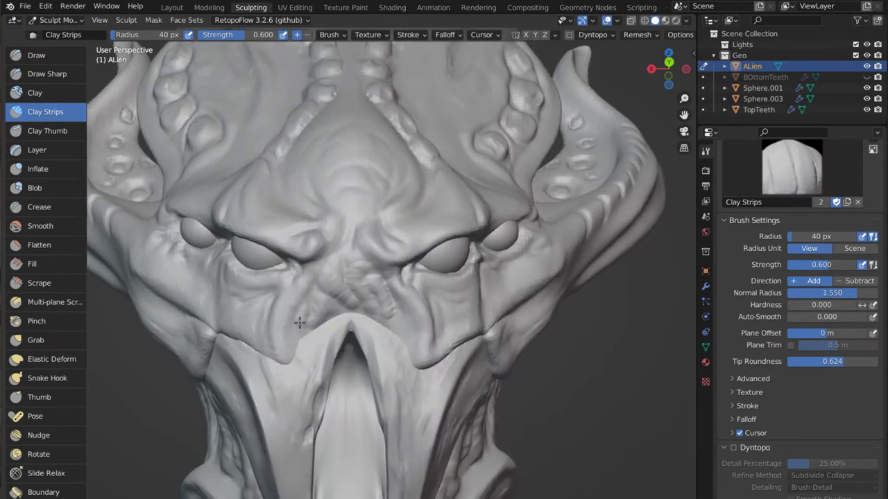
middle_drag(373, 312, 310, 295)
key(2)
middle_drag(378, 316, 347, 275)
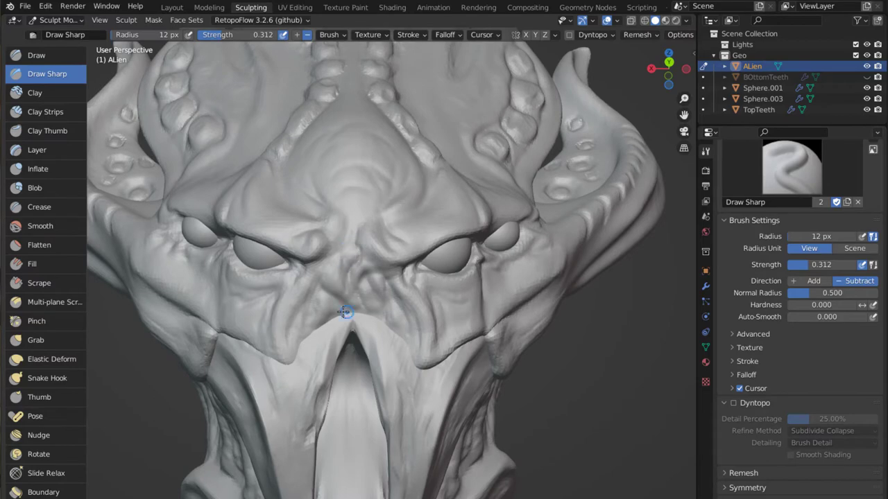
Step: Simplify the face geometry with dynamic topology briefly on, then return to Draw Sharp
key(ctrl+d)
middle_drag(386, 243, 378, 255)
key(shift+s)
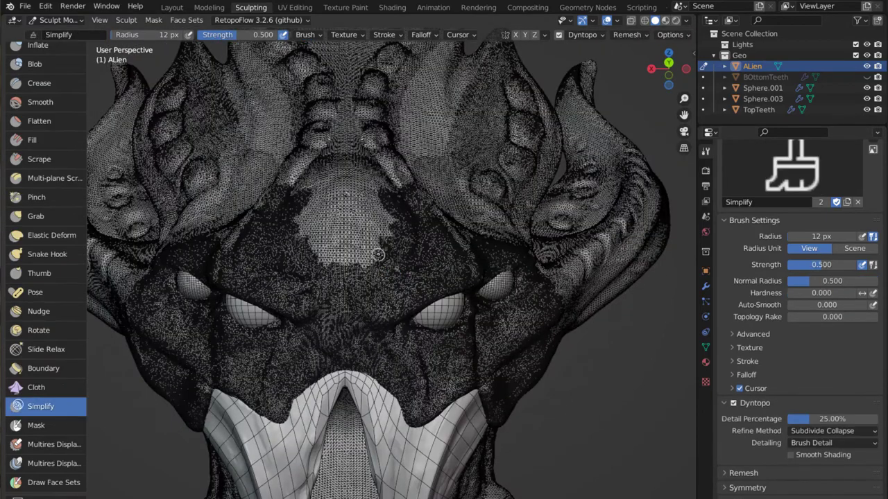
key(ctrl+d)
mouse_move(510, 347)
middle_down()
mouse_move(354, 233)
mouse_move(393, 258)
middle_up()
key(8)
key(9)
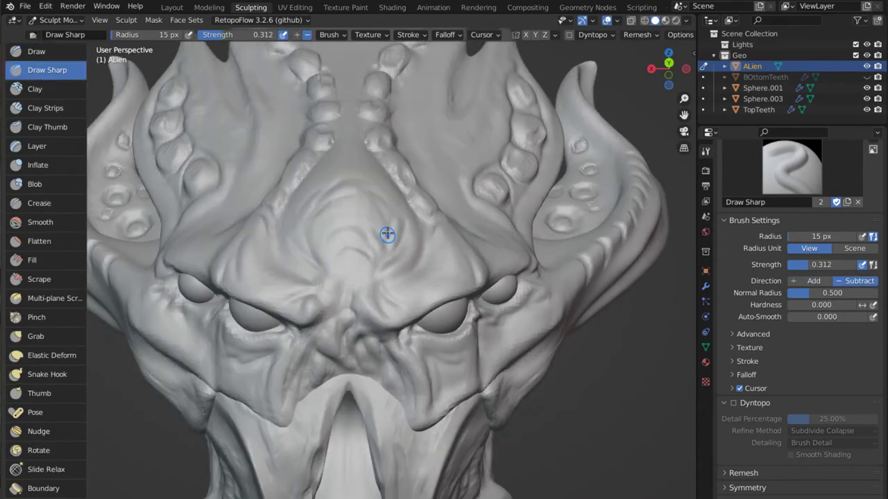
Step: Refine the face and horn area with Inflate and Clay Strips from frontal views
mouse_move(316, 265)
middle_down()
mouse_move(351, 294)
mouse_move(218, 313)
mouse_move(264, 367)
mouse_move(277, 333)
middle_up()
key(i)
click(56, 108)
mouse_move(242, 292)
middle_down()
mouse_move(204, 298)
mouse_move(210, 331)
middle_up()
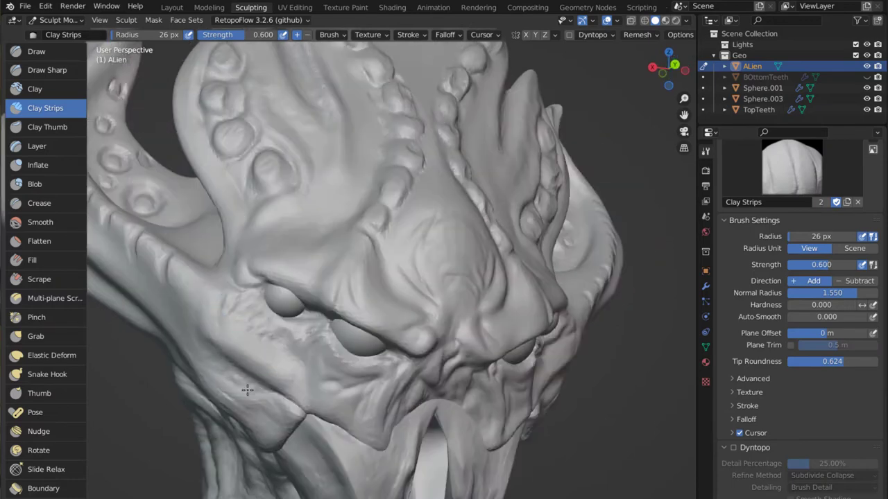
mouse_move(247, 390)
middle_down()
mouse_move(507, 274)
mouse_move(487, 302)
middle_up()
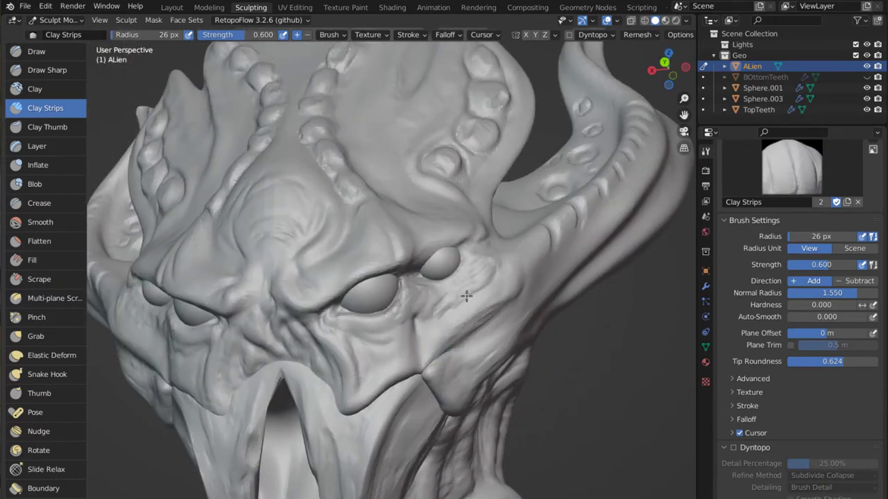
mouse_move(426, 320)
middle_down()
mouse_move(319, 342)
mouse_move(455, 367)
mouse_move(280, 343)
mouse_move(401, 284)
middle_up()
Step: Carve fine creases with Draw Sharp, resizing the brush to 12 px
key(shift+x)
mouse_move(393, 320)
middle_down()
mouse_move(368, 372)
mouse_move(352, 313)
mouse_move(297, 426)
mouse_move(326, 375)
mouse_move(380, 333)
mouse_move(416, 386)
middle_up()
key(f)
click(317, 381)
key(f)
click(429, 363)
click(385, 254)
mouse_move(385, 253)
middle_down()
mouse_move(412, 301)
mouse_move(340, 262)
mouse_move(526, 312)
mouse_move(325, 264)
mouse_move(312, 283)
mouse_move(169, 206)
middle_up()
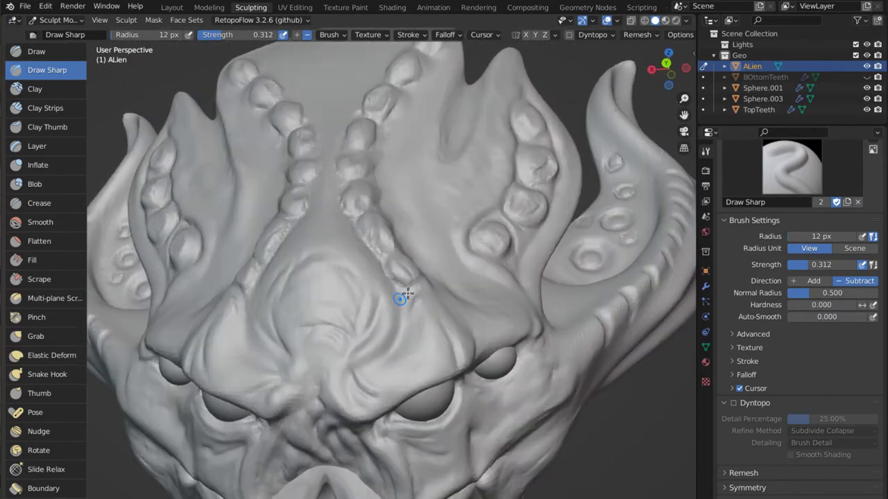
Step: Pull the lower jaw with Grab and build up the skull top with Clay Strips
middle_drag(401, 297, 478, 368)
scroll(430, 395, down, 5)
middle_drag(387, 420, 394, 338)
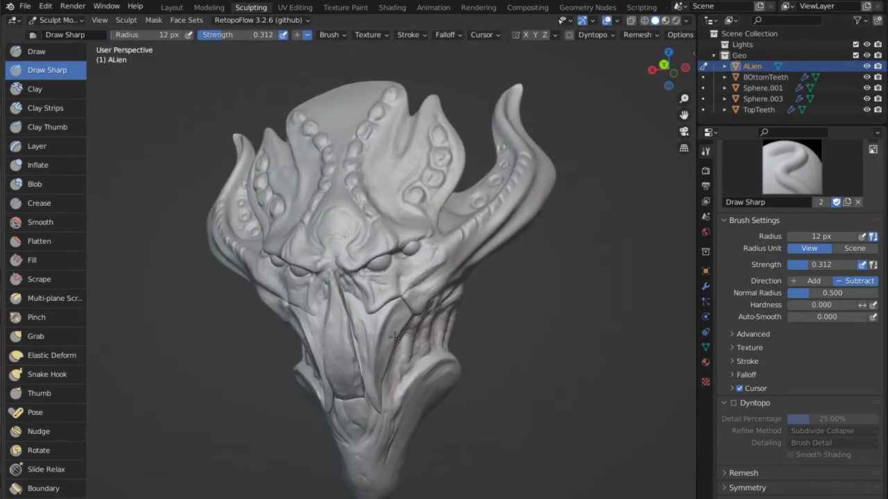
key(g)
mouse_move(417, 263)
middle_down()
mouse_move(382, 347)
mouse_move(340, 398)
middle_up()
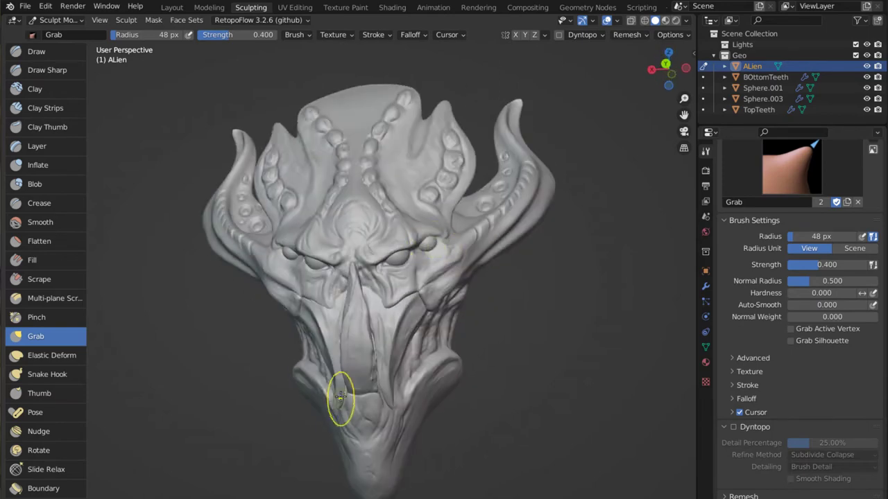
key(c)
mouse_move(347, 100)
middle_down()
mouse_move(386, 174)
mouse_move(354, 227)
middle_up()
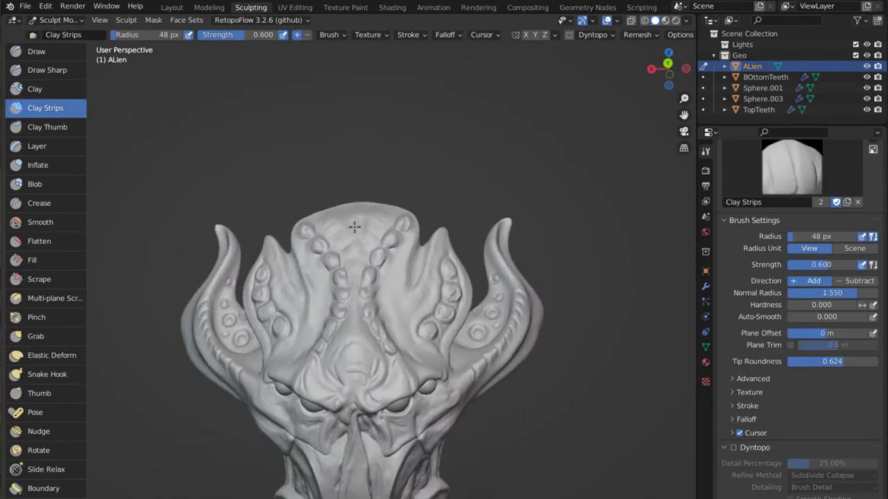
mouse_move(422, 305)
middle_down()
mouse_move(525, 278)
mouse_move(540, 327)
mouse_move(571, 375)
middle_up()
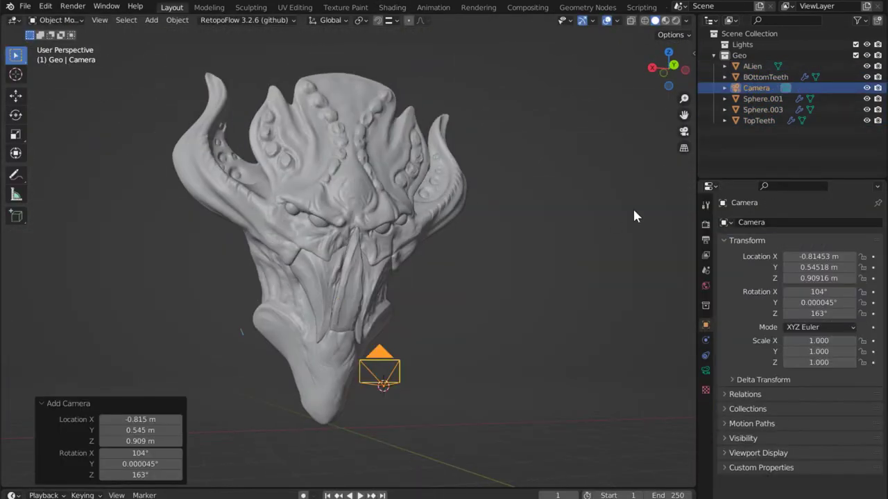
Step: Inspect the new camera's settings and switch to the Shading workspace
click(706, 370)
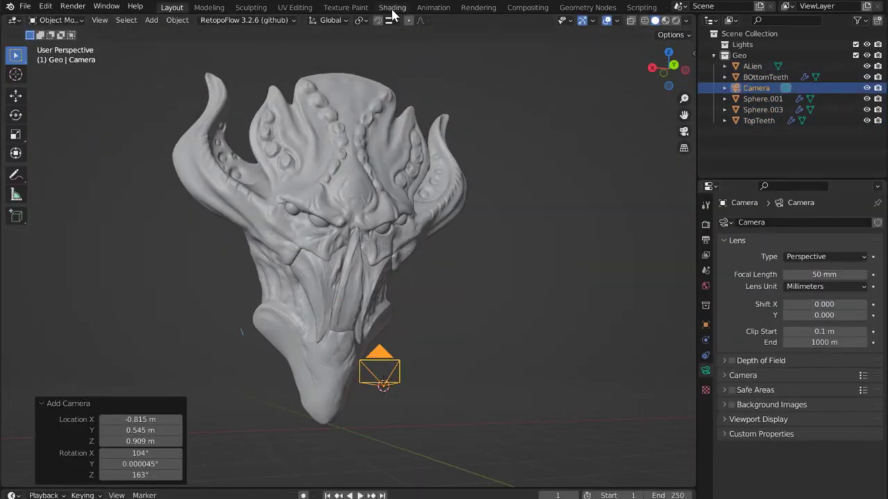
click(392, 7)
key(n)
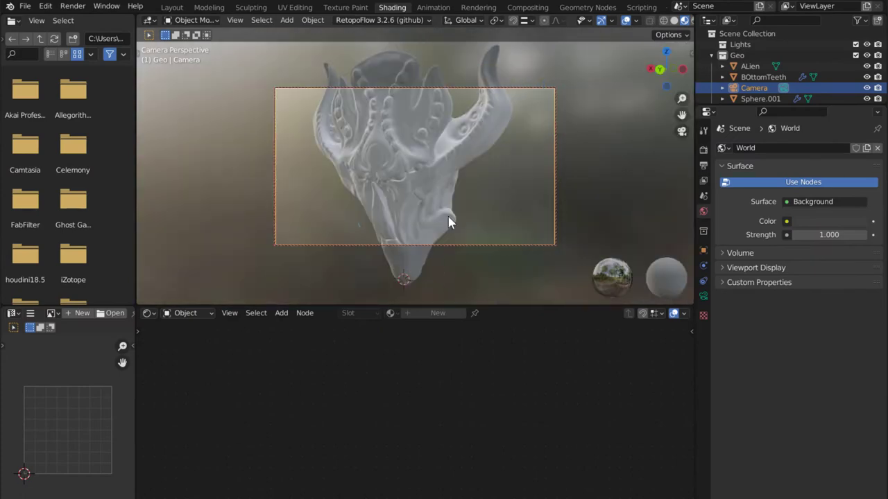
scroll(448, 216, up, 3)
scroll(469, 205, down, 4)
scroll(469, 205, up, 2)
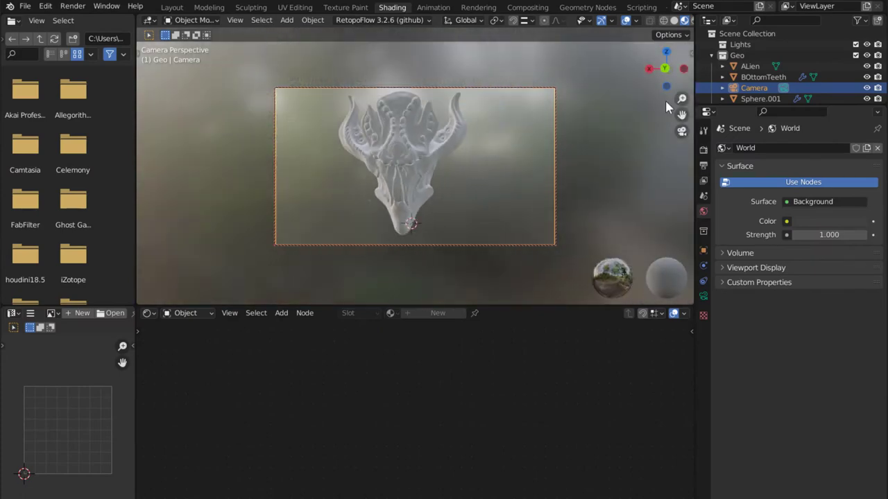
Step: Light the viewport with the Scene World, rotating the environment around the head
click(682, 132)
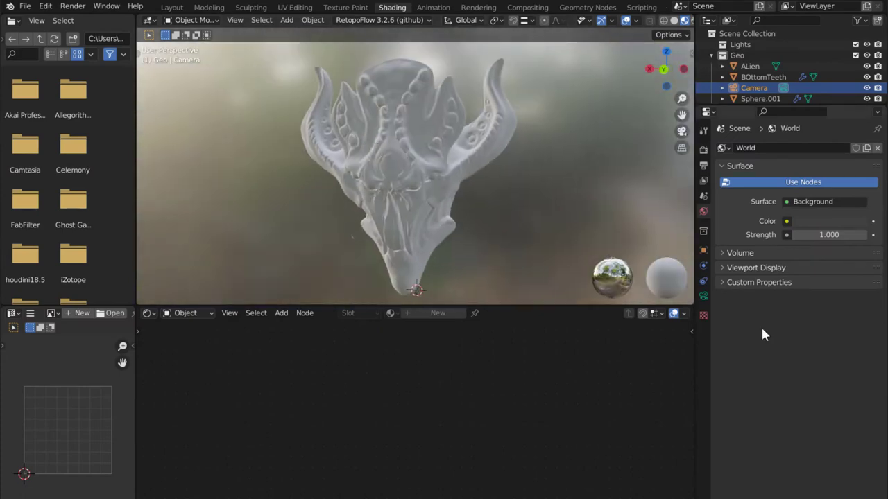
click(703, 165)
click(703, 131)
click(703, 149)
click(668, 35)
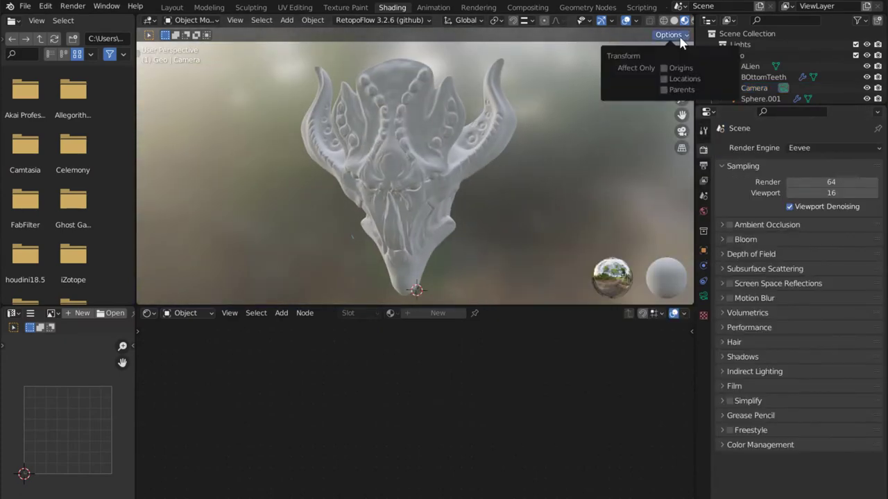
click(671, 25)
drag(670, 137, 625, 137)
click(611, 85)
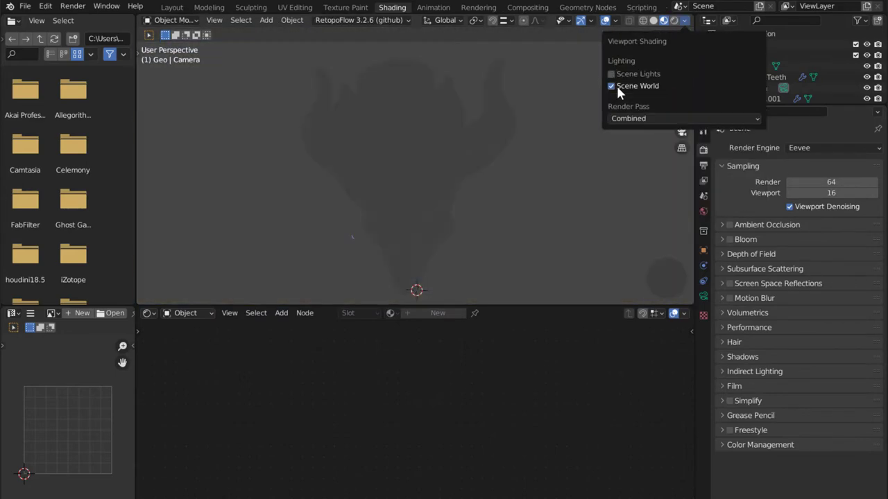
Step: Give the eye spheres a Glossy BSDF material and open the top teeth's base colour
click(171, 7)
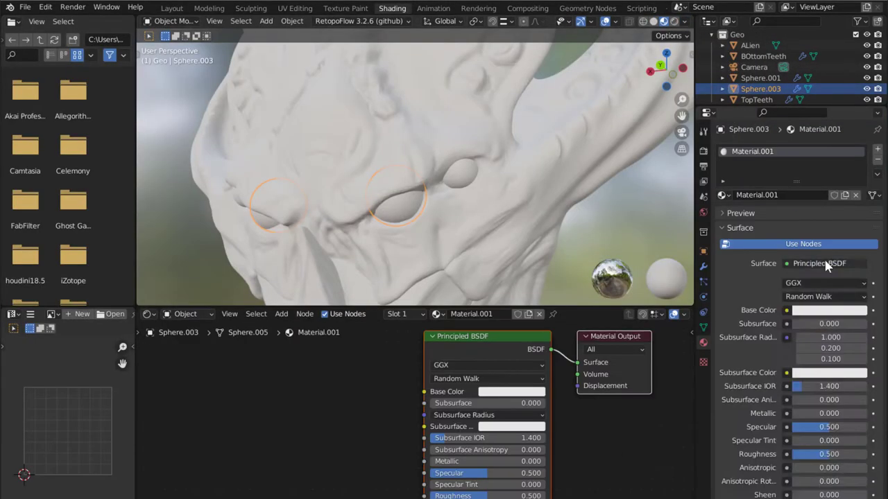
click(716, 167)
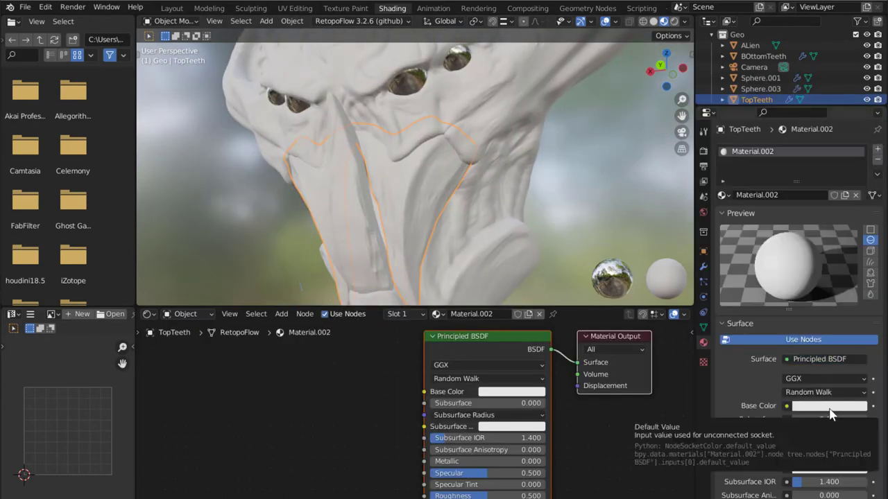
click(825, 406)
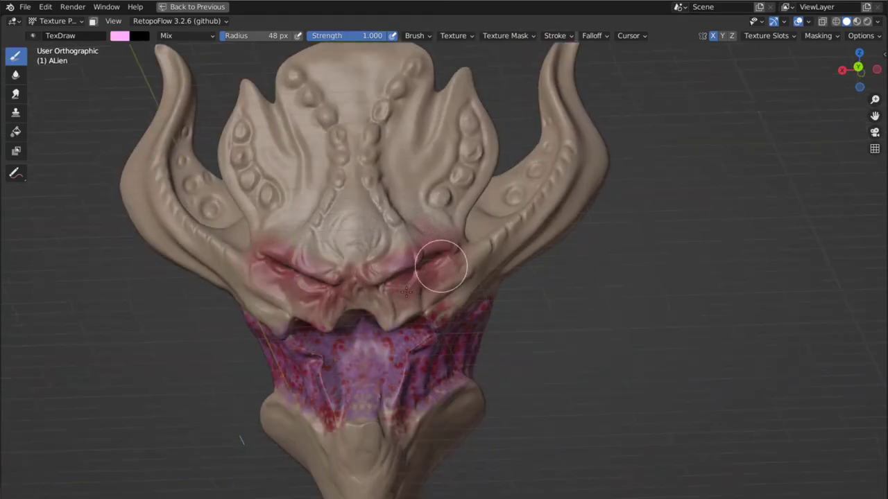
Step: Choose a warmer paint colour and give the brush a Clouds texture with Cell Noise
click(123, 40)
click(148, 109)
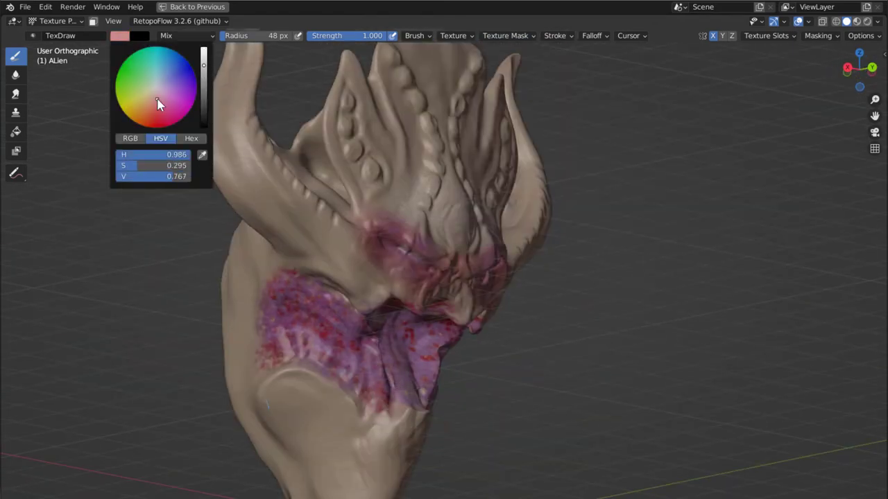
mouse_move(352, 278)
middle_down()
mouse_move(402, 265)
mouse_move(451, 337)
mouse_move(423, 340)
middle_up()
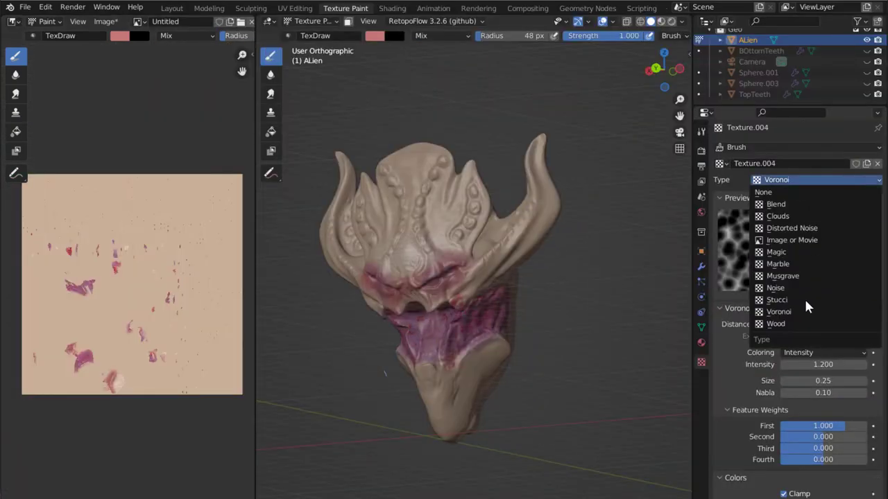
click(782, 217)
click(824, 323)
click(798, 451)
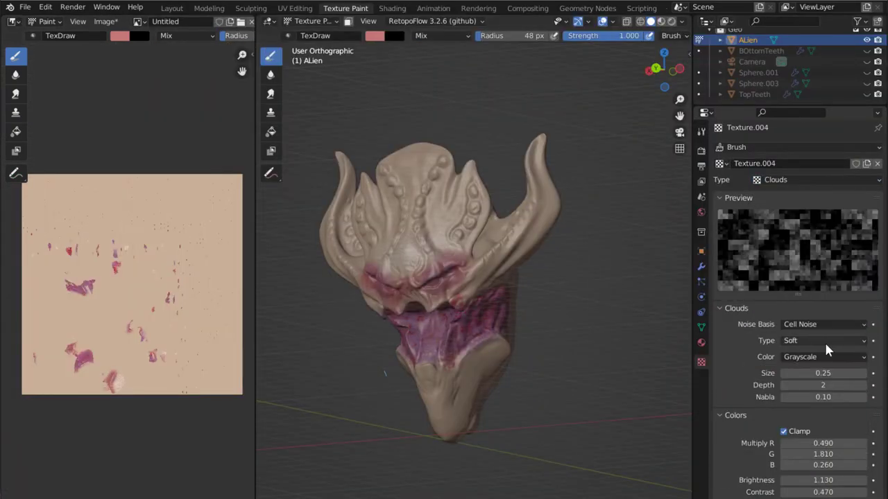
ctrl+scroll(825, 324, up, 2)
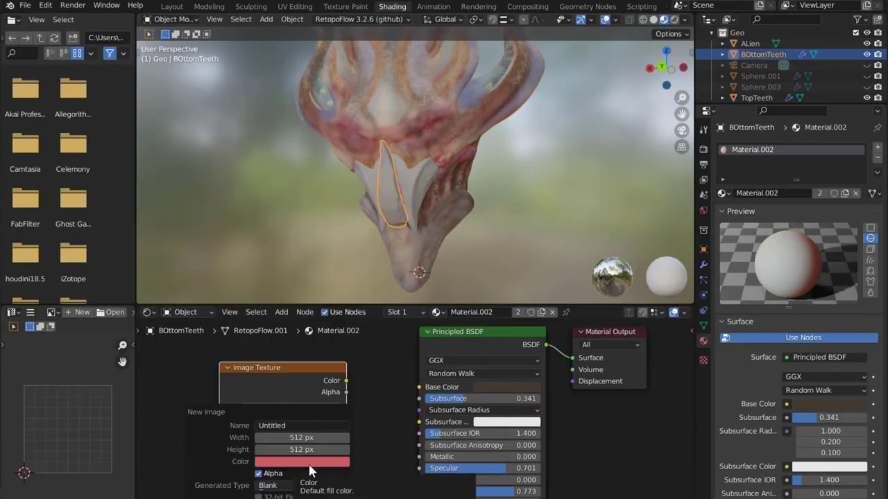
Step: Link a new image to Base Color and rename the teeth material 'low'
drag(345, 363, 406, 370)
double_click(763, 192)
text(low)
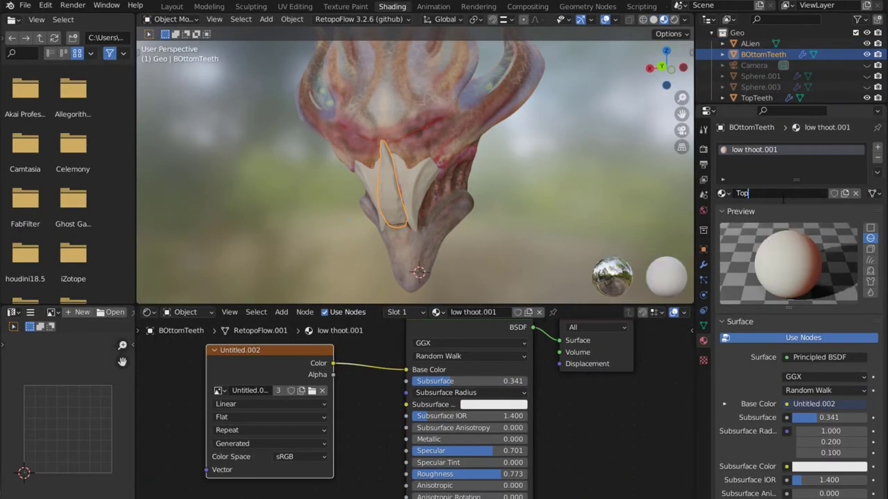
click(301, 391)
click(259, 392)
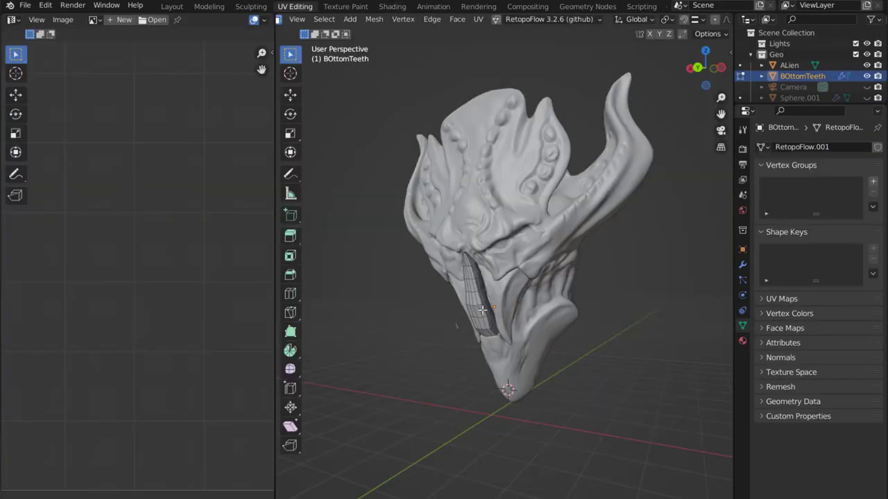
Step: Reset the bottom teeth UVs and texture paint the top teeth in an isolated view
key(u)
click(368, 333)
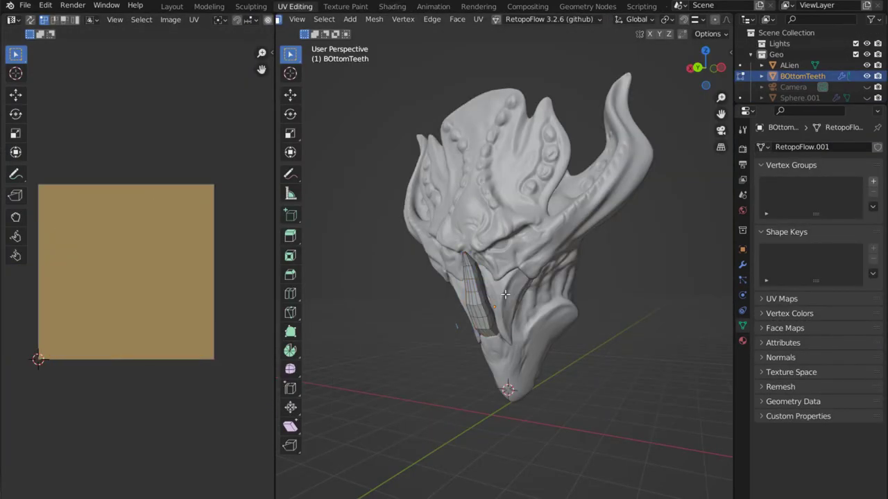
click(795, 97)
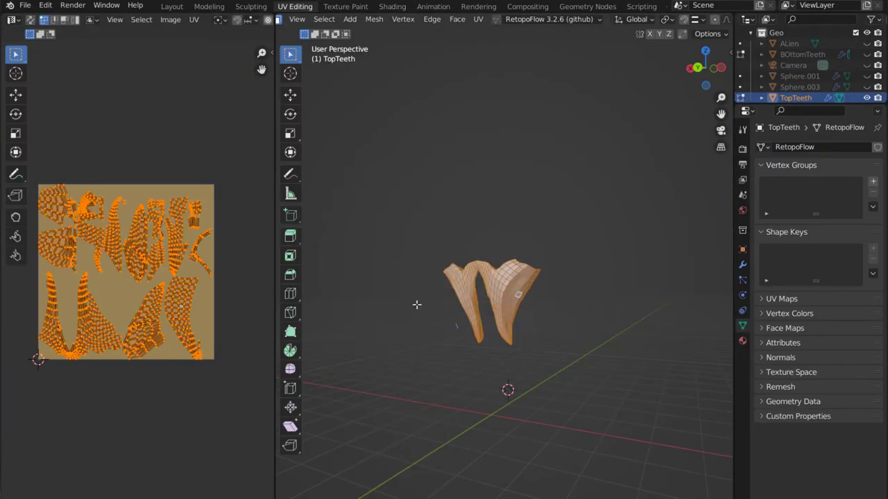
key(ctrl+Page_Down)
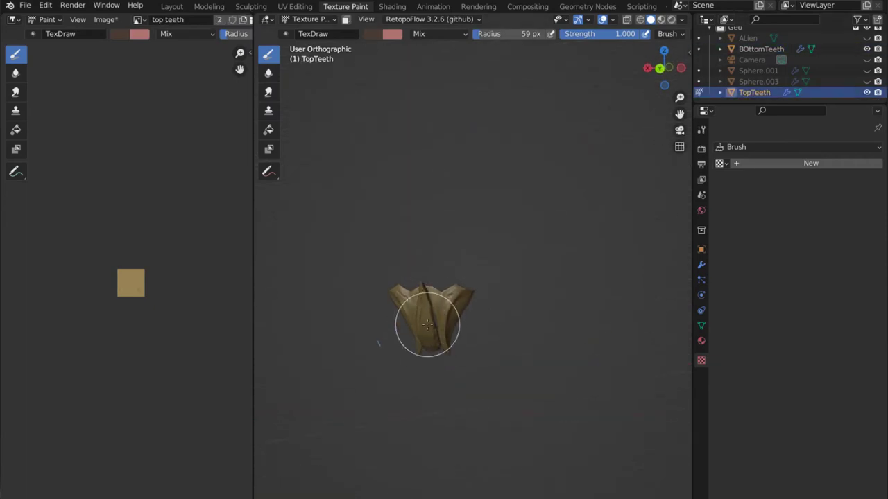
scroll(264, 323, up, 5)
click(681, 19)
scroll(416, 278, up, 3)
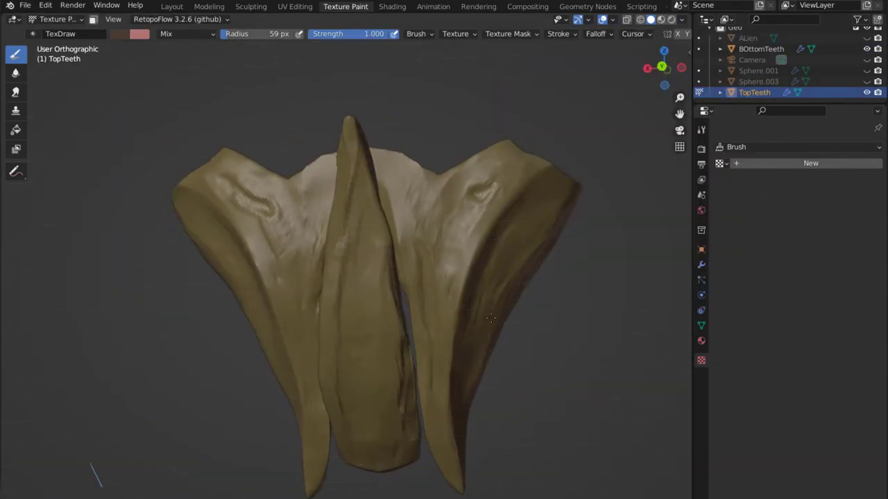
Step: Give the brush a Noise texture with clamping off and brightness 1.030
click(138, 34)
click(754, 163)
click(455, 33)
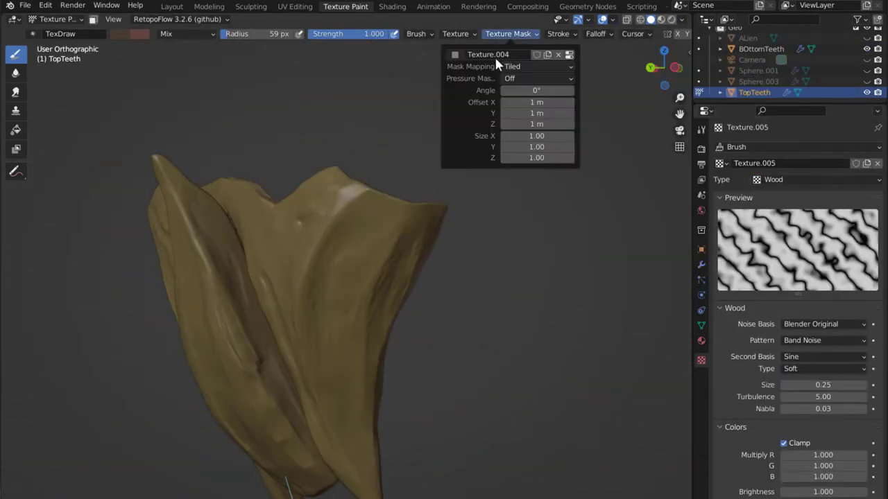
click(824, 368)
click(824, 384)
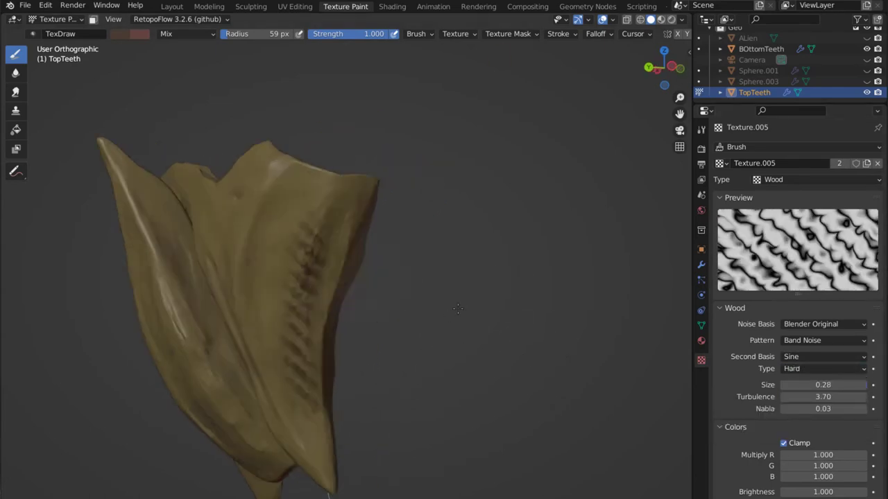
click(819, 178)
click(813, 253)
click(819, 179)
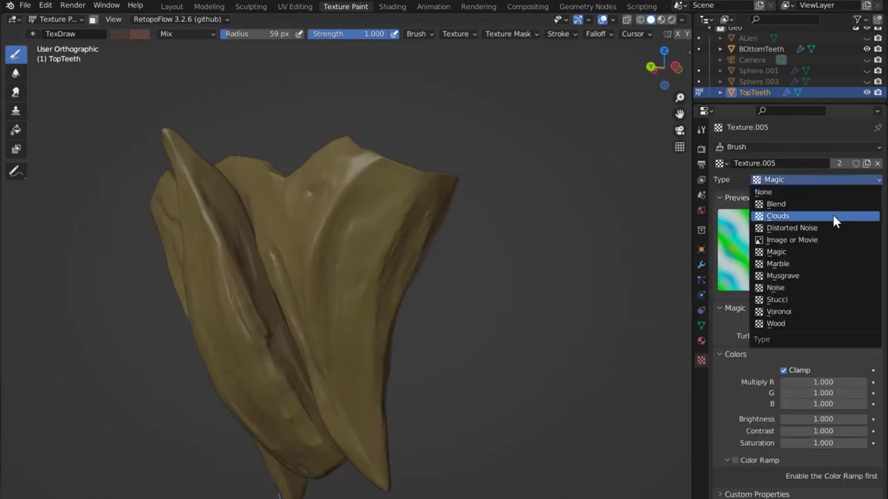
click(784, 291)
click(808, 331)
mouse_move(293, 274)
middle_down()
mouse_move(501, 331)
mouse_move(298, 218)
mouse_move(368, 386)
mouse_move(529, 411)
mouse_move(248, 406)
mouse_move(289, 180)
middle_up()
Step: Set a new secondary brush colour and switch the paint blend mode to Overlay
key(alt+q)
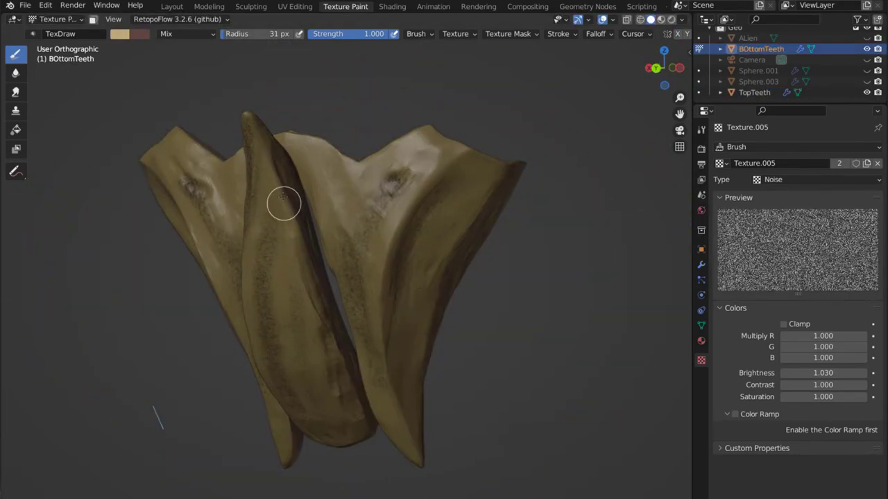
click(139, 34)
click(170, 88)
mouse_move(229, 160)
middle_down()
mouse_move(491, 168)
mouse_move(389, 206)
middle_up()
click(186, 33)
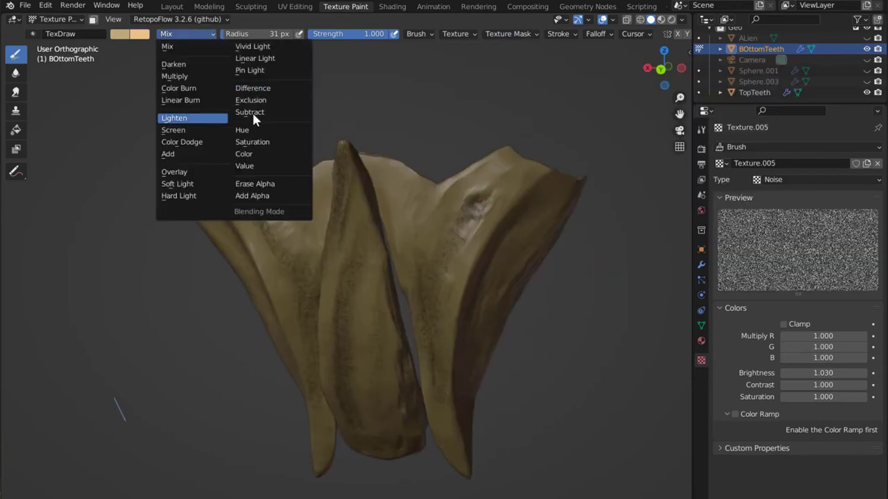
click(174, 171)
mouse_move(333, 337)
middle_down()
mouse_move(291, 277)
mouse_move(347, 312)
mouse_move(416, 292)
middle_up()
click(510, 33)
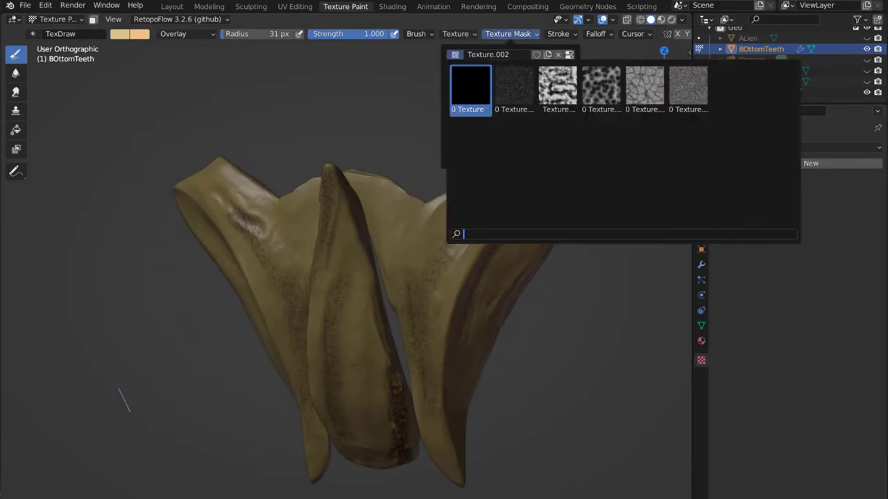
mouse_move(485, 263)
middle_down()
mouse_move(396, 311)
mouse_move(457, 310)
mouse_move(482, 183)
mouse_move(586, 255)
mouse_move(409, 182)
mouse_move(456, 310)
middle_up()
key(alt+q)
Step: Paint dark stains and lighter yellow tones across both rows of teeth
key(alt+q)
key(alt+q)
key(alt+q)
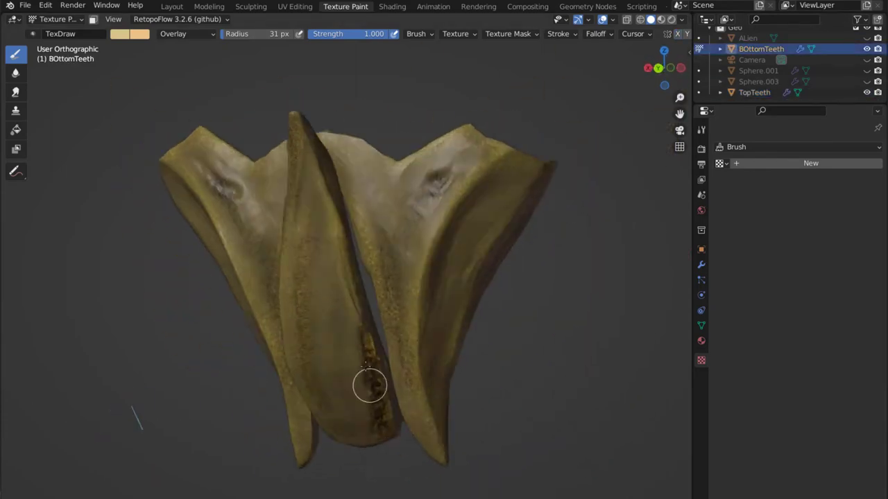
mouse_move(369, 384)
middle_down()
mouse_move(396, 407)
mouse_move(383, 353)
middle_up()
key(alt+q)
click(119, 33)
click(153, 90)
mouse_move(153, 89)
middle_down()
mouse_move(408, 158)
mouse_move(278, 59)
mouse_move(416, 202)
mouse_move(344, 288)
middle_up()
key(alt+q)
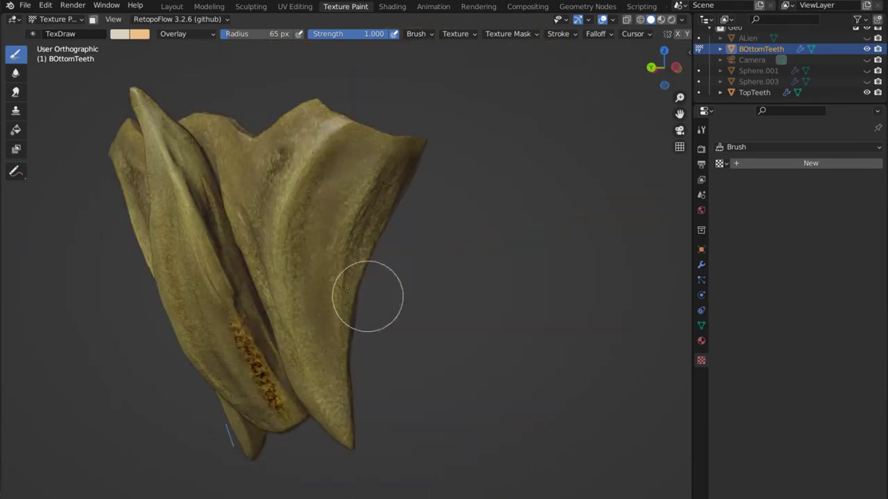
middle_drag(277, 294, 246, 262)
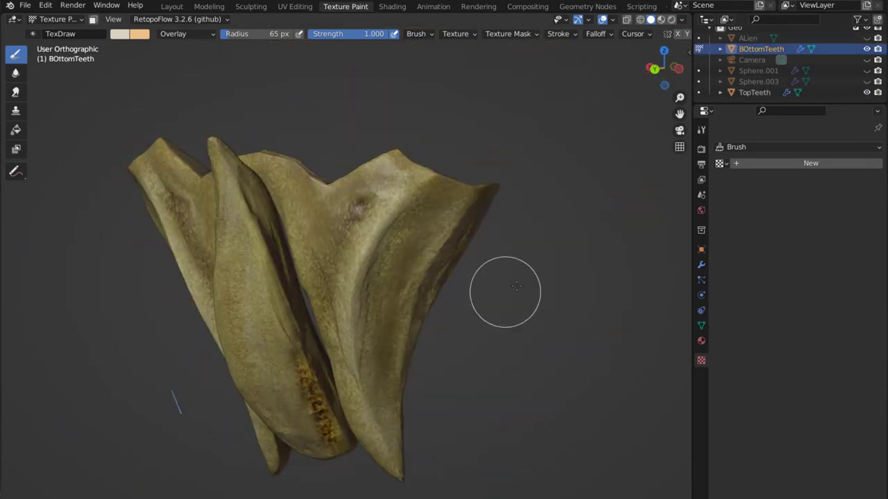
key(KP_Divide)
Step: Set red and dark brown brush colours and continue painting the bottom teeth's gum edges
click(119, 33)
click(161, 111)
click(151, 122)
middle_drag(312, 187, 419, 227)
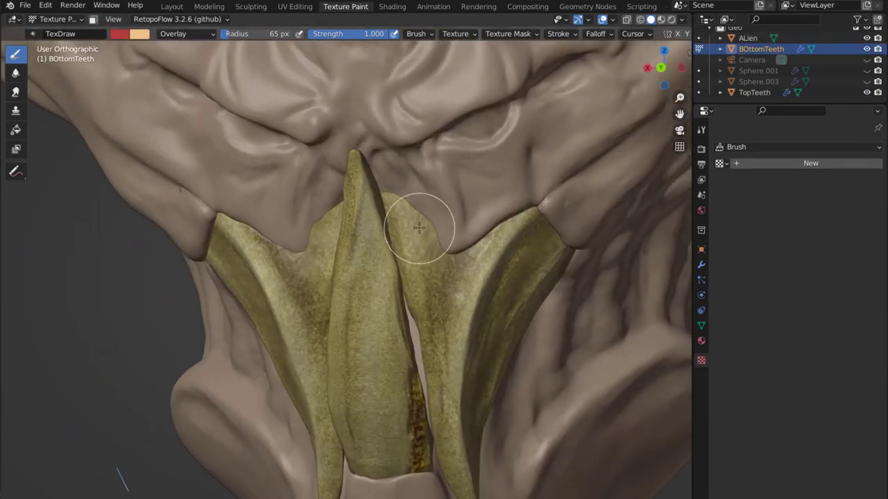
click(119, 33)
click(161, 104)
click(139, 33)
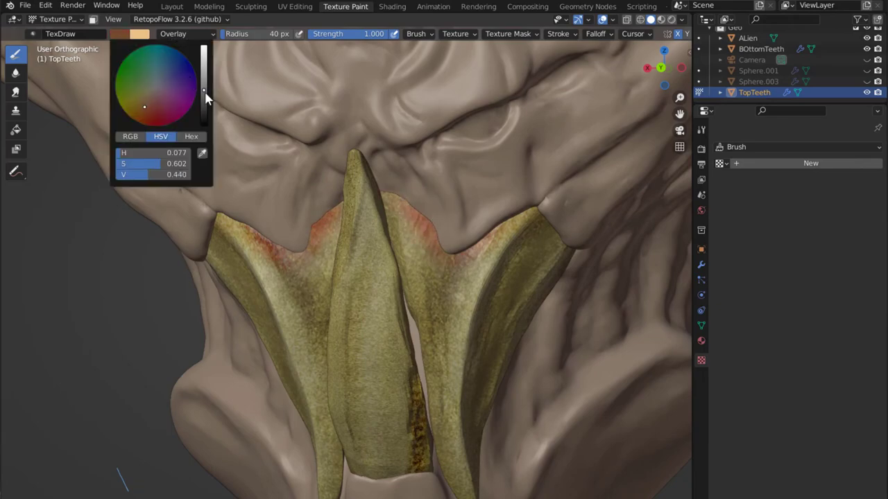
click(173, 163)
mouse_move(482, 238)
middle_down()
mouse_move(399, 206)
mouse_move(333, 222)
middle_up()
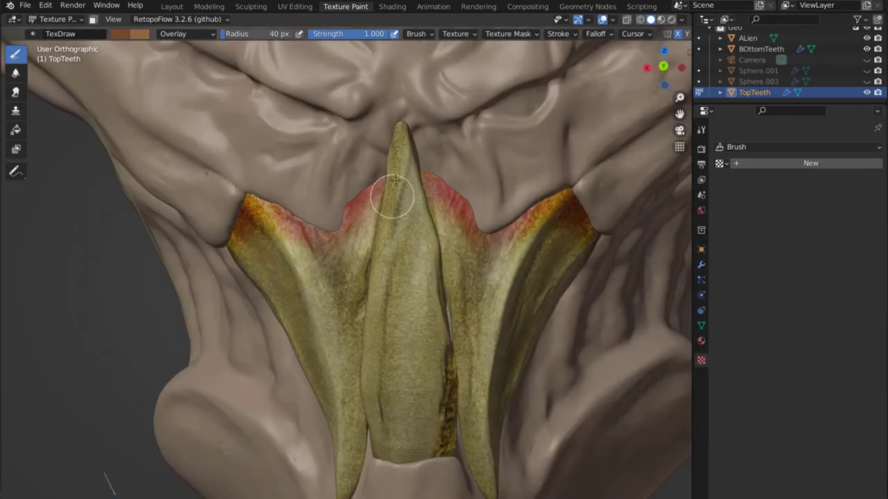
key(alt+q)
middle_drag(307, 311, 422, 277)
scroll(501, 366, down, 5)
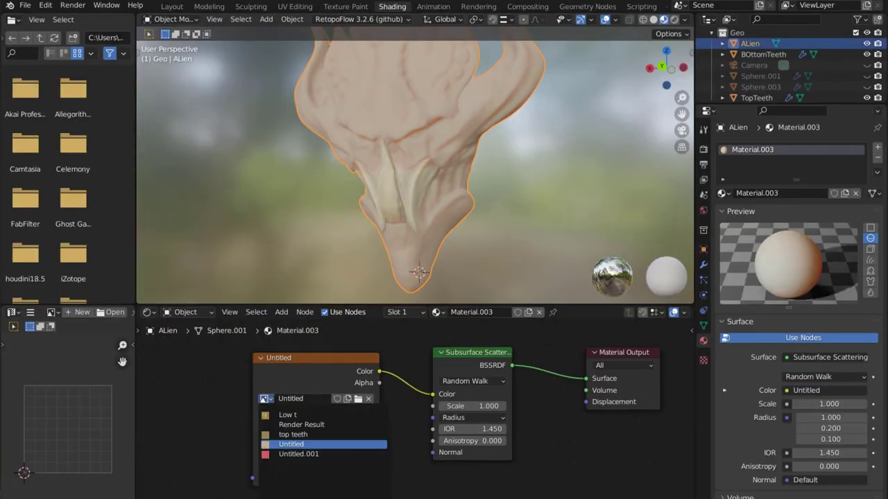
Step: Assign the Untitled.001 image to the alien material and erase leftover annotation strokes
click(299, 454)
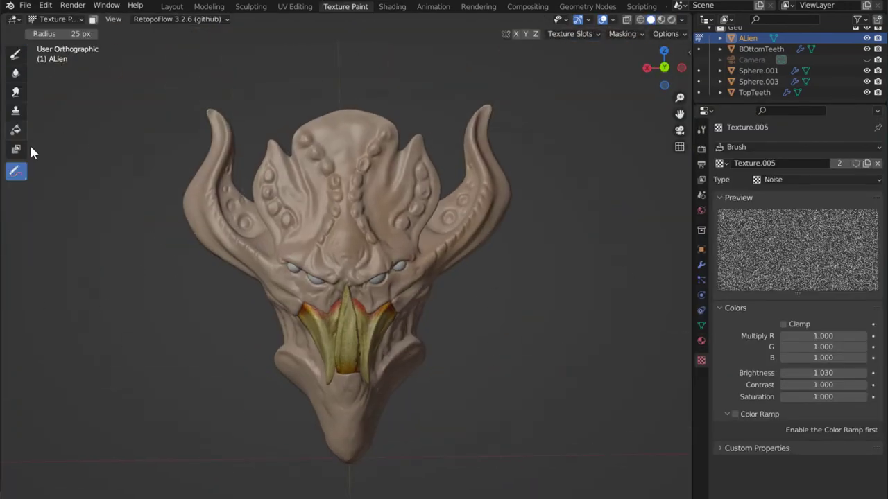
drag(563, 371, 633, 332)
right_drag(166, 215, 102, 344)
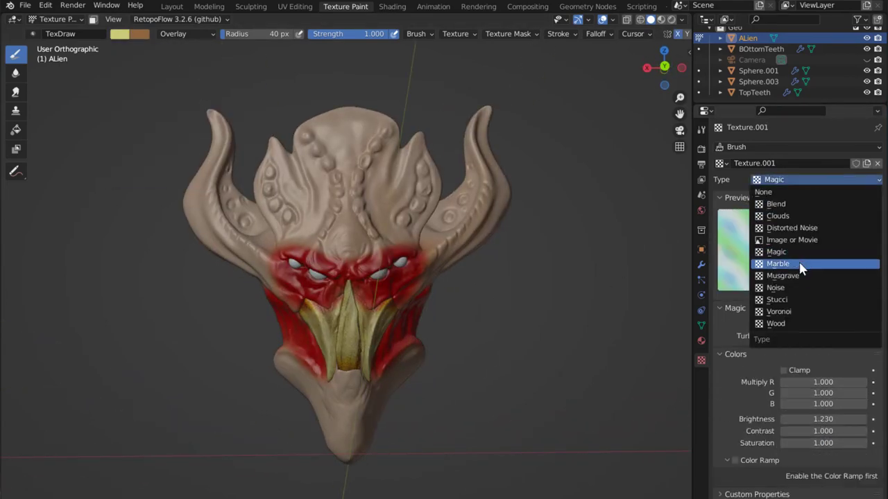
Step: Paint the head in red, yellow and blue with Marble and Clouds brush textures
click(801, 269)
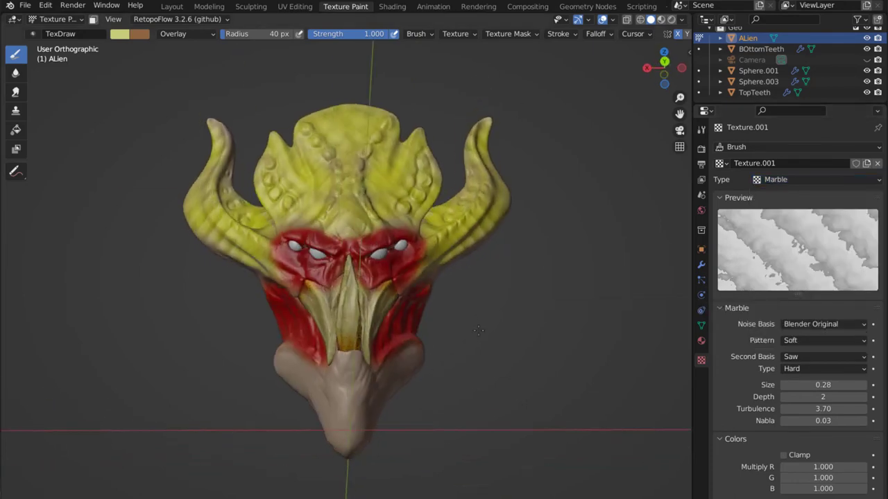
click(815, 179)
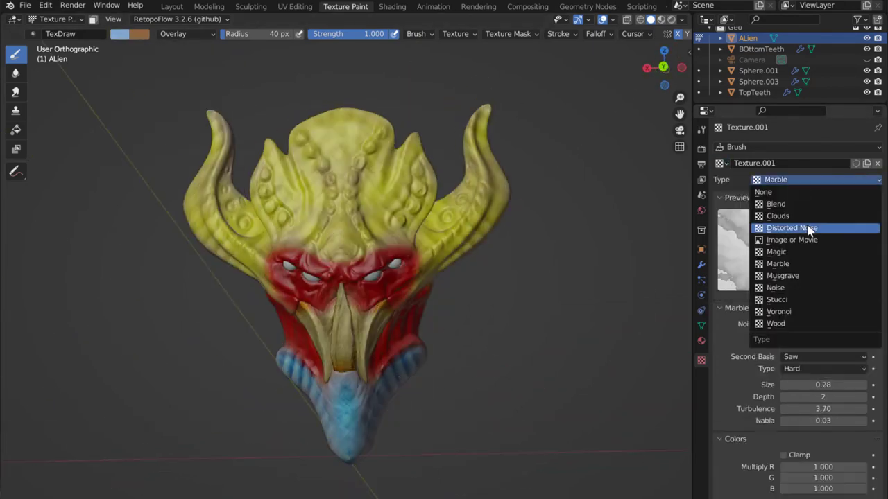
click(767, 216)
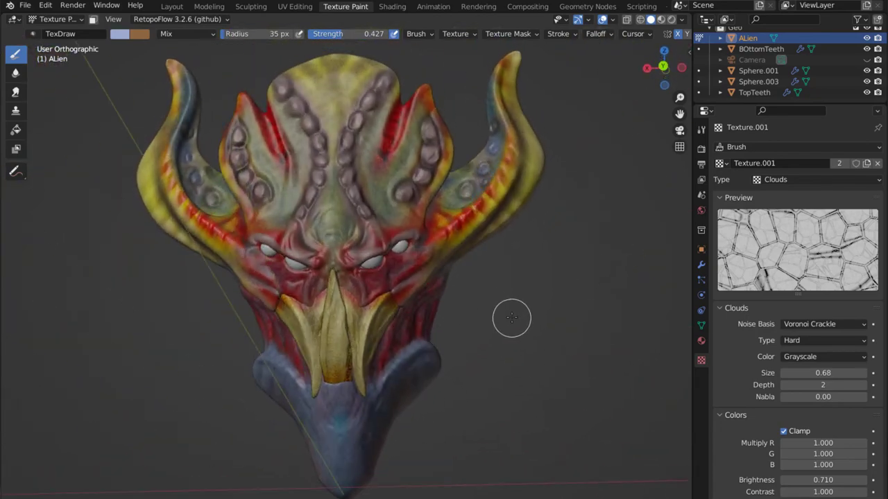
middle_drag(412, 378, 377, 407)
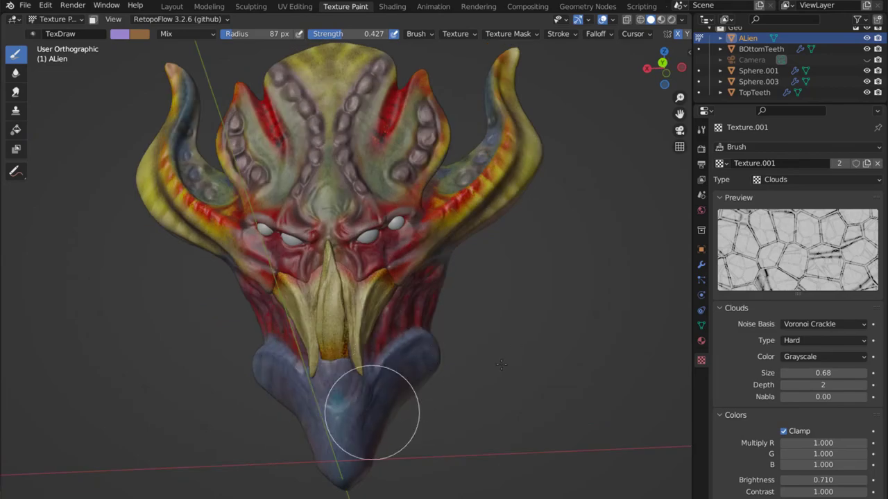
click(392, 7)
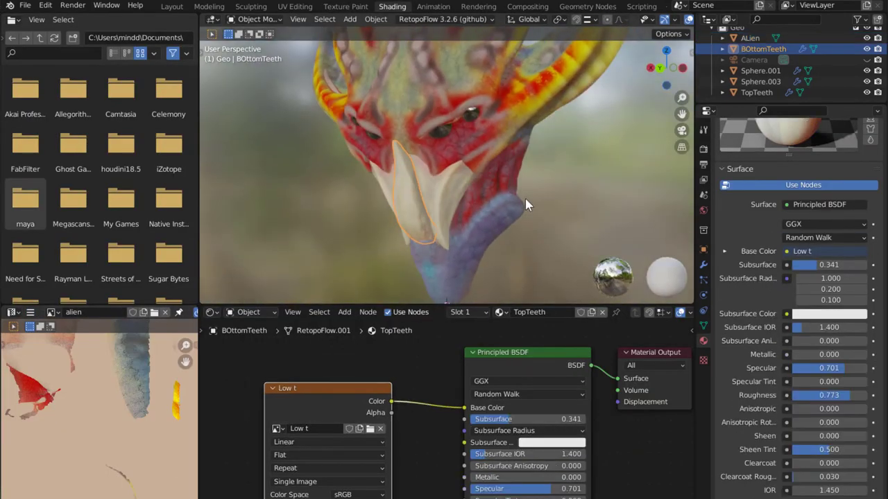
Step: Add a Principled BSDF fed by the painted image and blend it through a Mix Shader
click(344, 312)
click(486, 278)
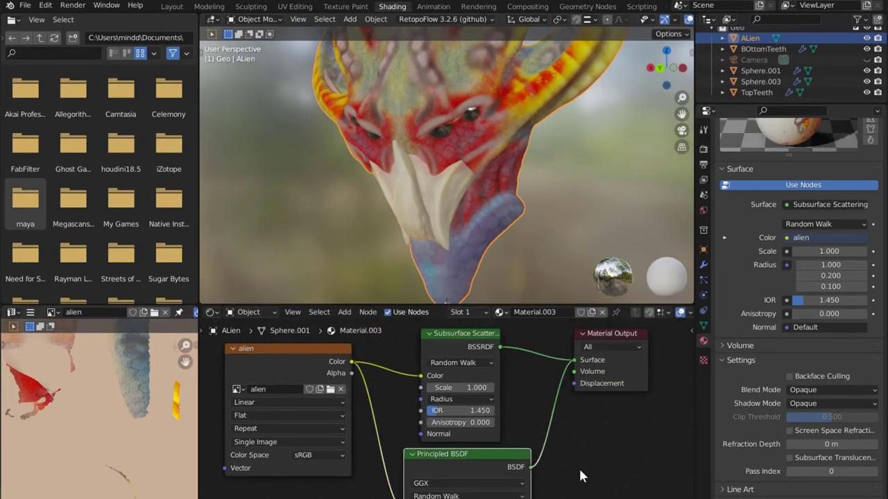
drag(441, 355, 350, 345)
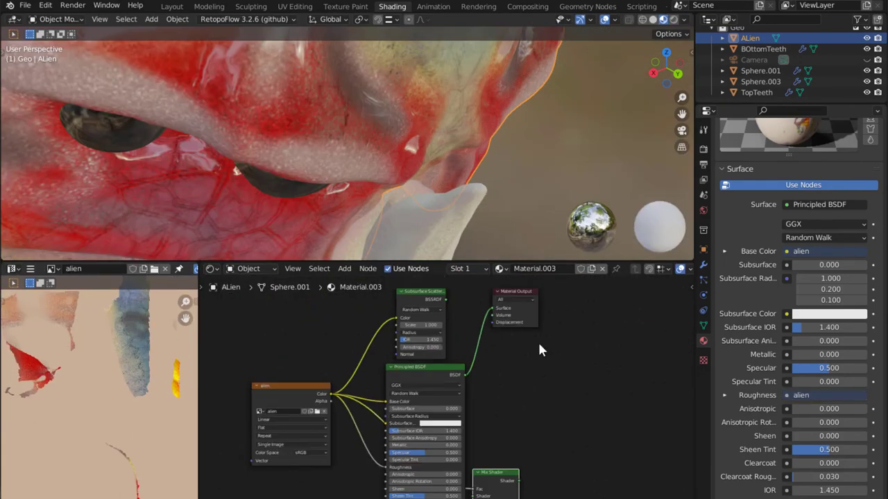
alt+right_drag(541, 350, 388, 298)
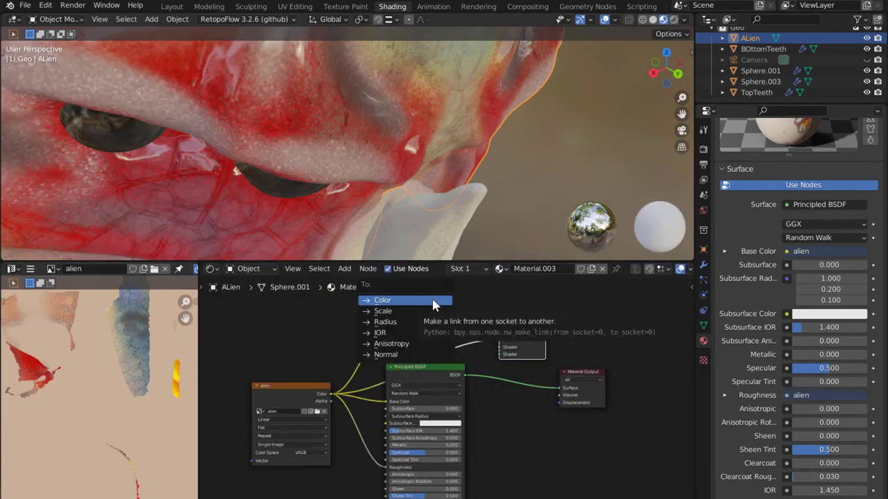
click(389, 294)
key(g)
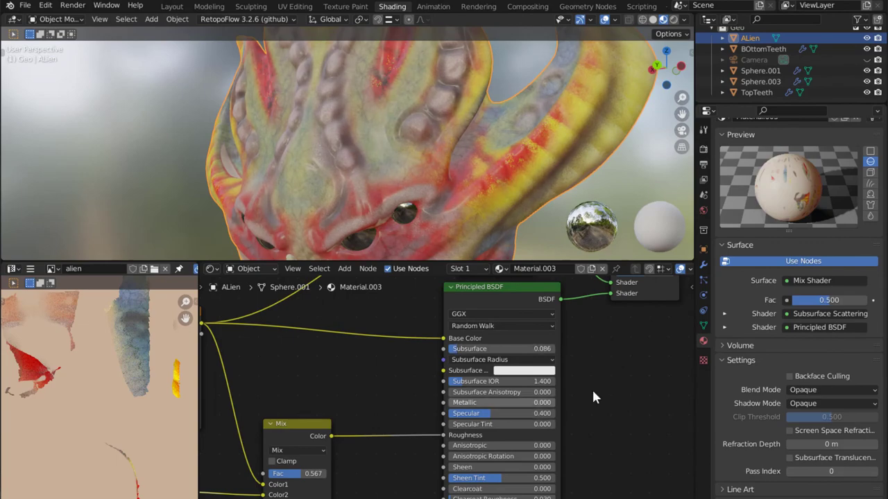
key(shift+a)
text(min)
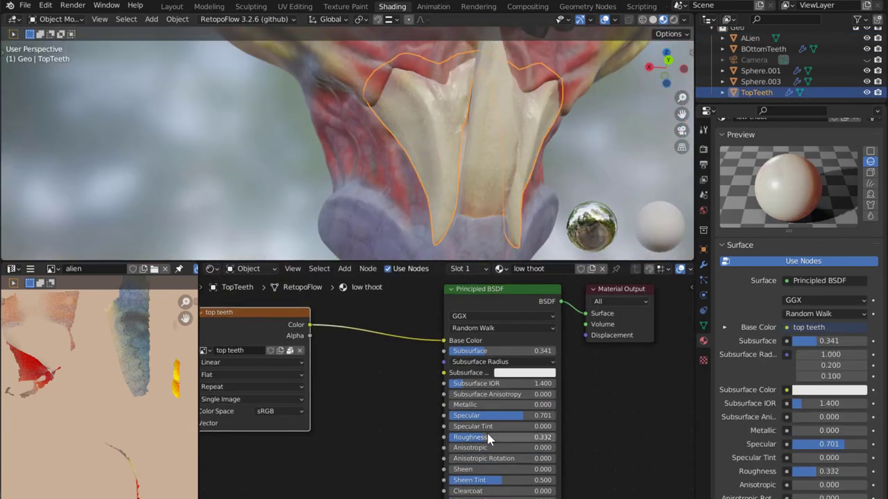
Step: Raise teeth Specular, lower Roughness to 0.328, and give BOttomTeeth the low thoot material
click(524, 373)
middle_drag(622, 441, 607, 364)
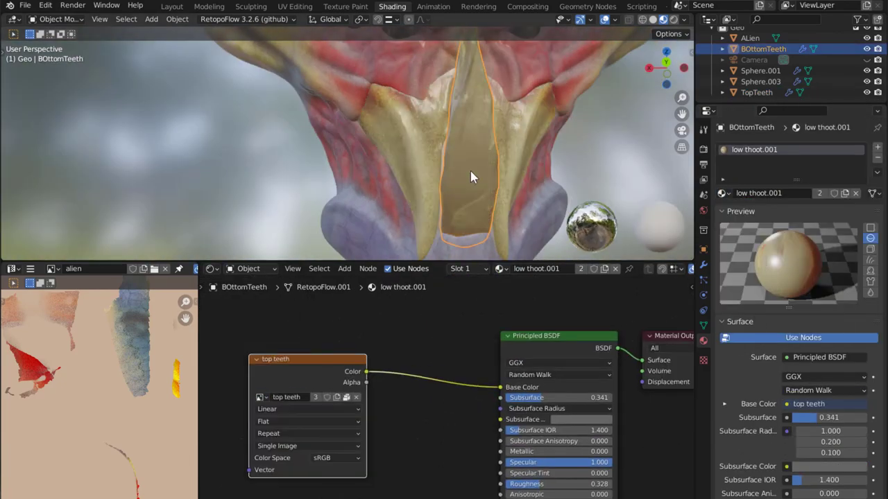
click(722, 193)
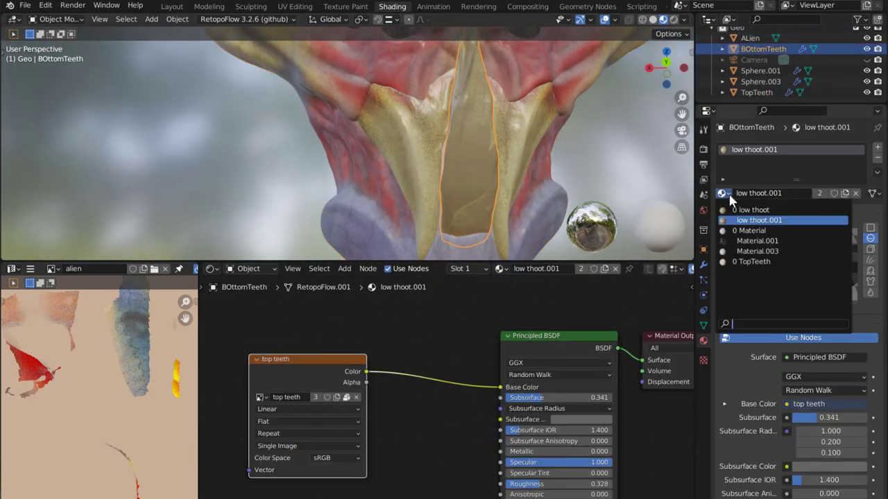
click(746, 208)
scroll(424, 218, down, 5)
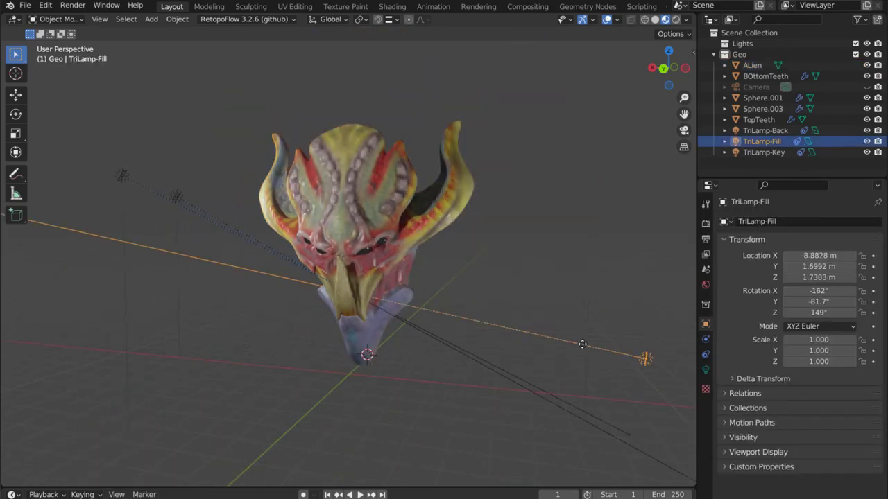
Step: Move TriLamp-Fill to X 0.44792, Y 8.7905, Z 13.889 m and orbit the left view onto the head
mouse_move(263, 217)
middle_down()
mouse_move(543, 237)
mouse_move(485, 277)
middle_up()
scroll(107, 309, up, 3)
middle_drag(108, 309, 184, 323)
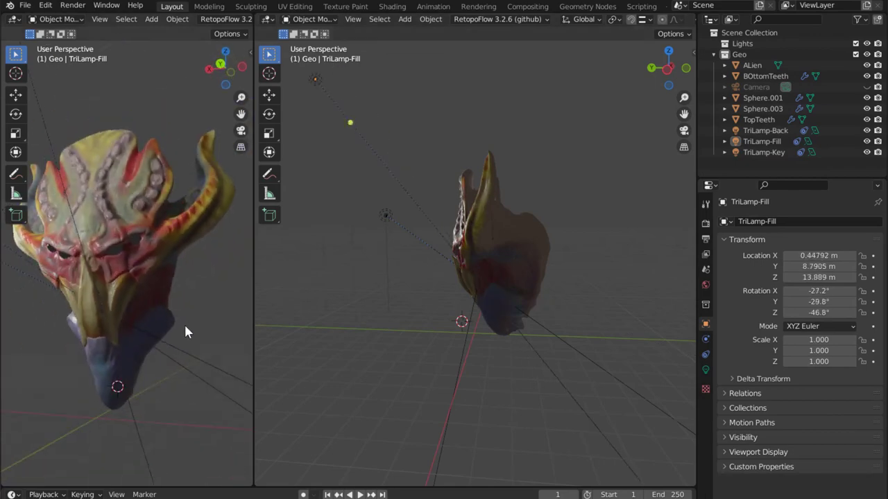